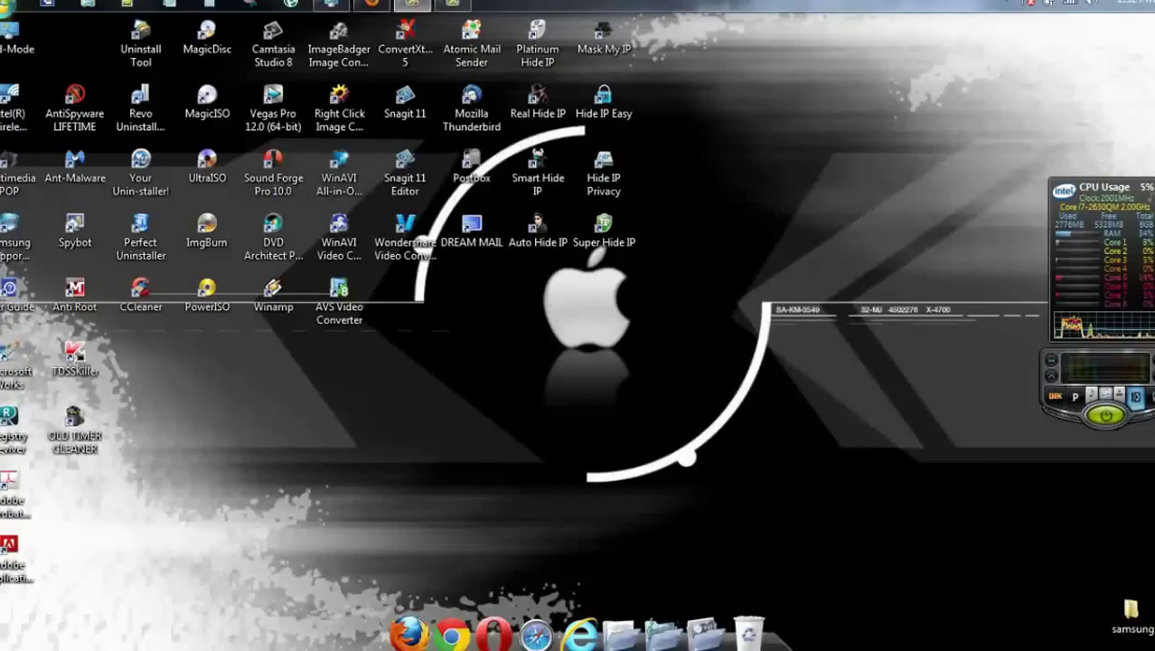
- Look through the full list of installed programs for leftover shortcuts and folders
{"action": "key", "text": "super"}
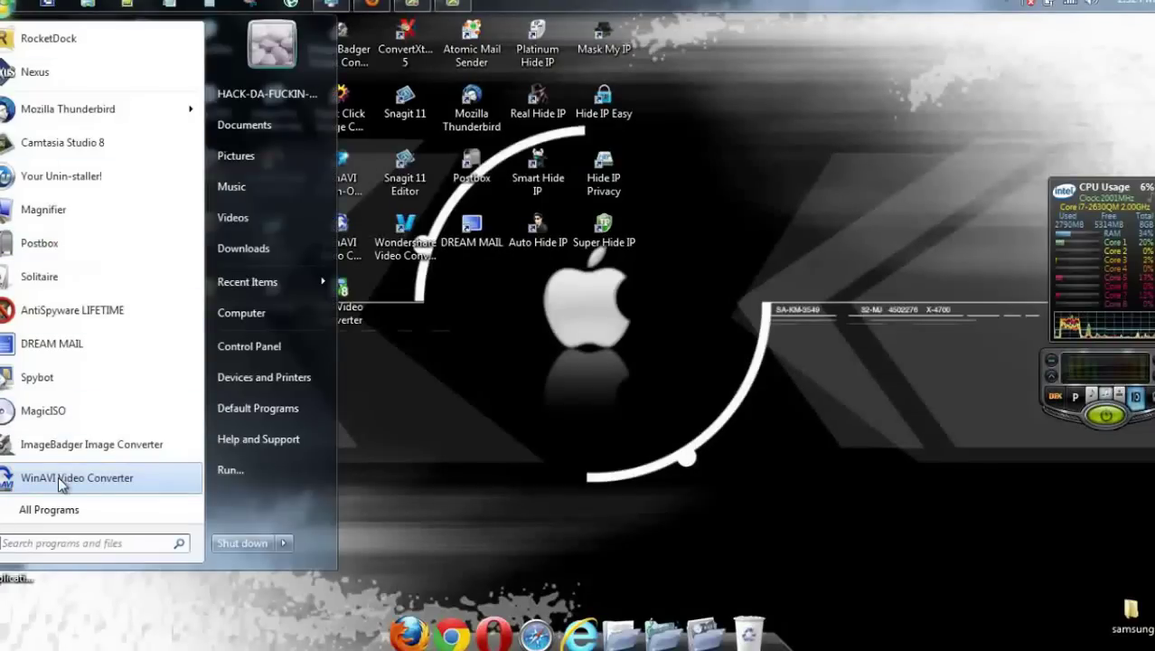
{"action": "left_click", "coordinate": [63, 511]}
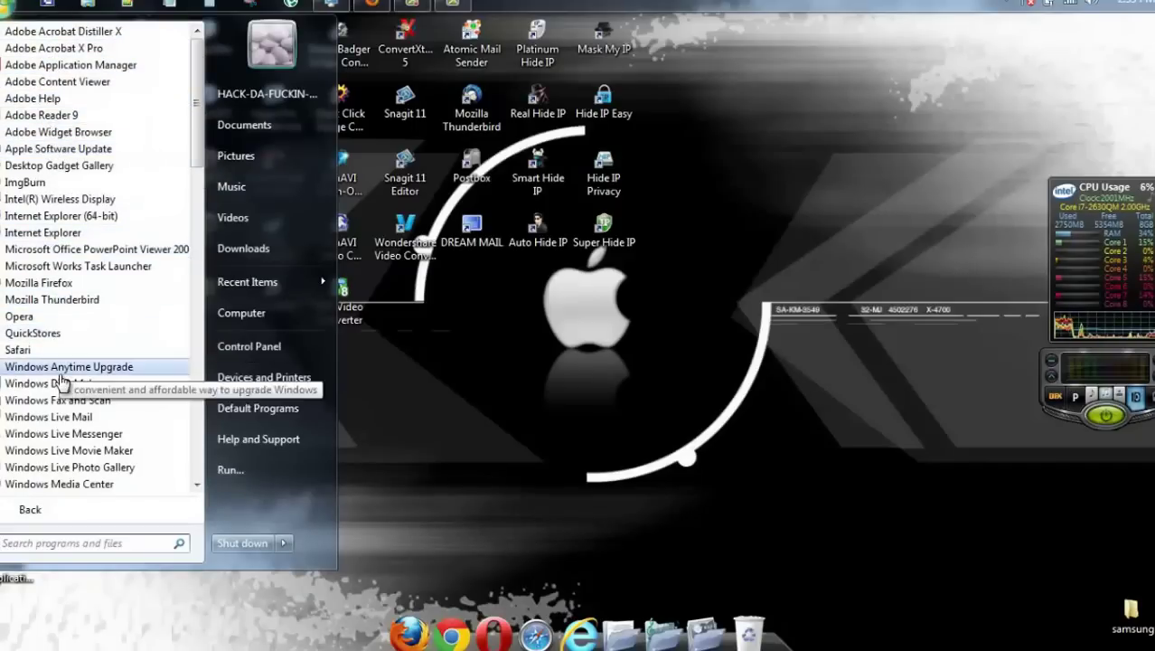
{"action": "left_click", "coordinate": [78, 518]}
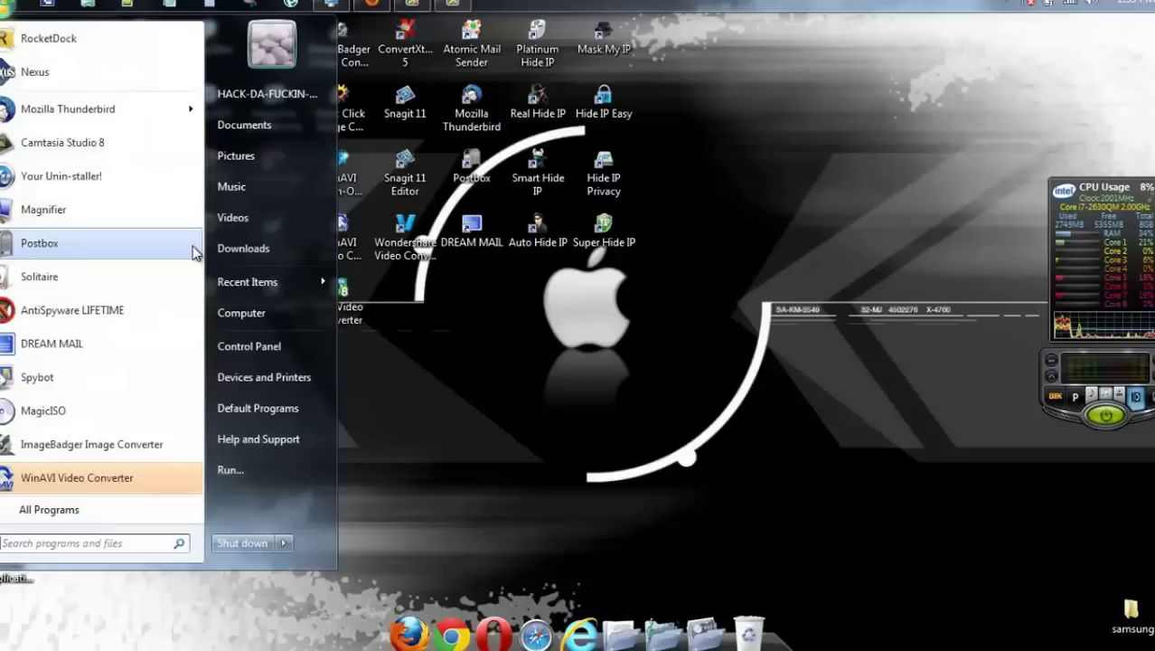
{"action": "left_click", "coordinate": [146, 502]}
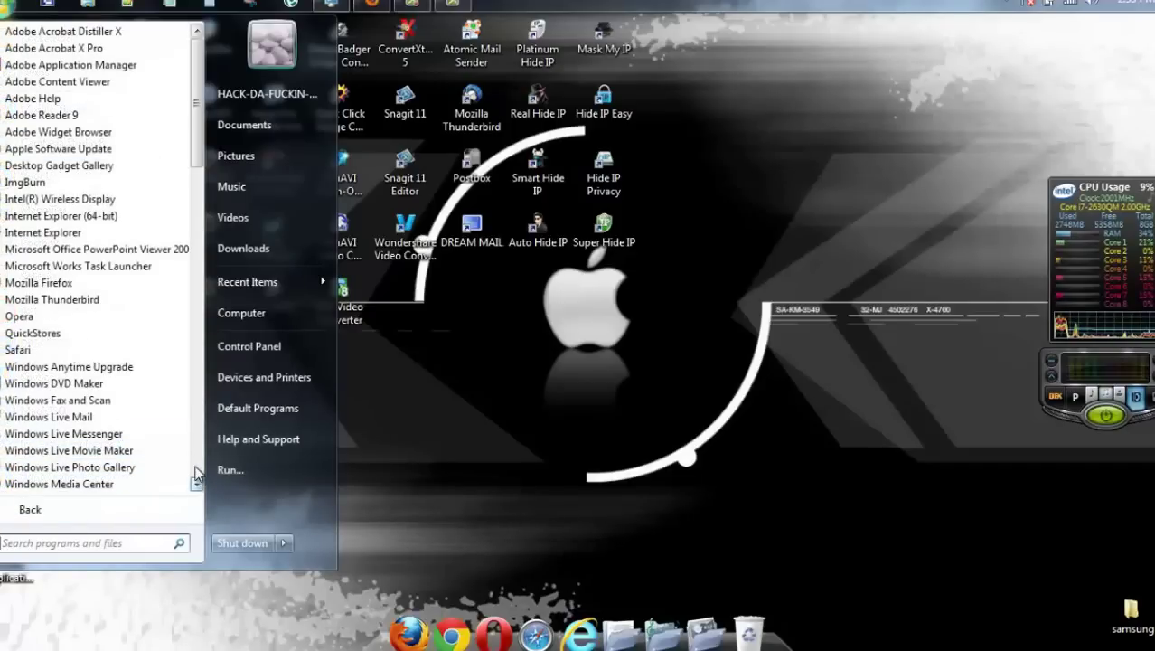
{"action": "scroll", "coordinate": [197, 474], "scroll_direction": "down", "scroll_amount": 9}
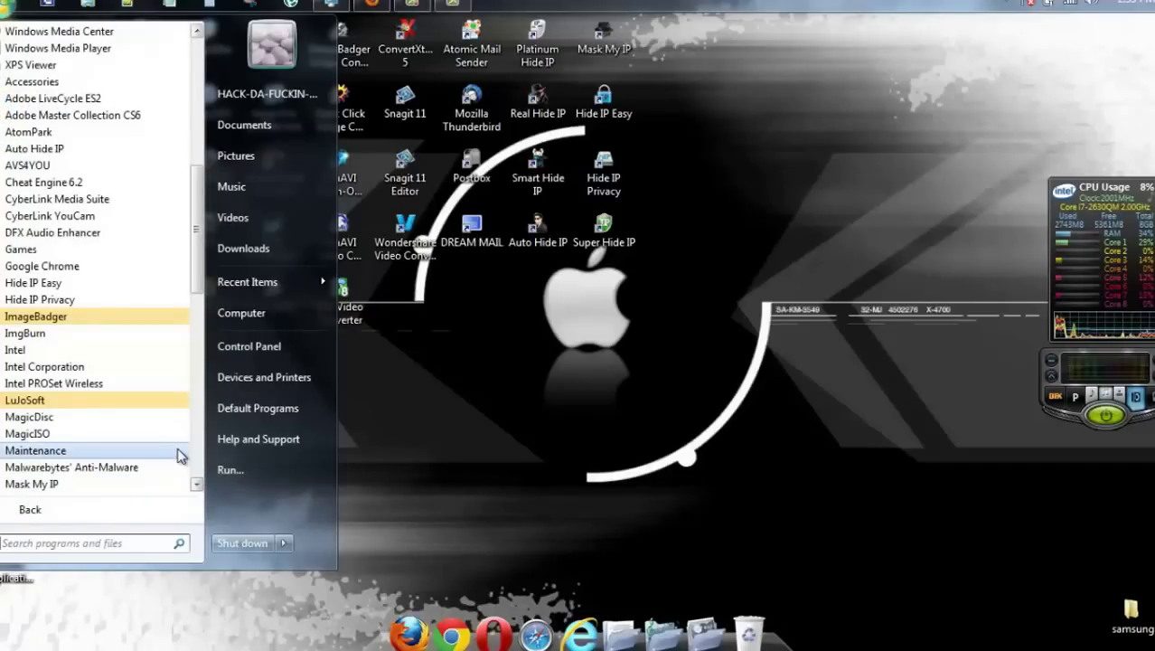
{"action": "left_click_drag", "start_coordinate": [198, 286], "coordinate": [210, 385]}
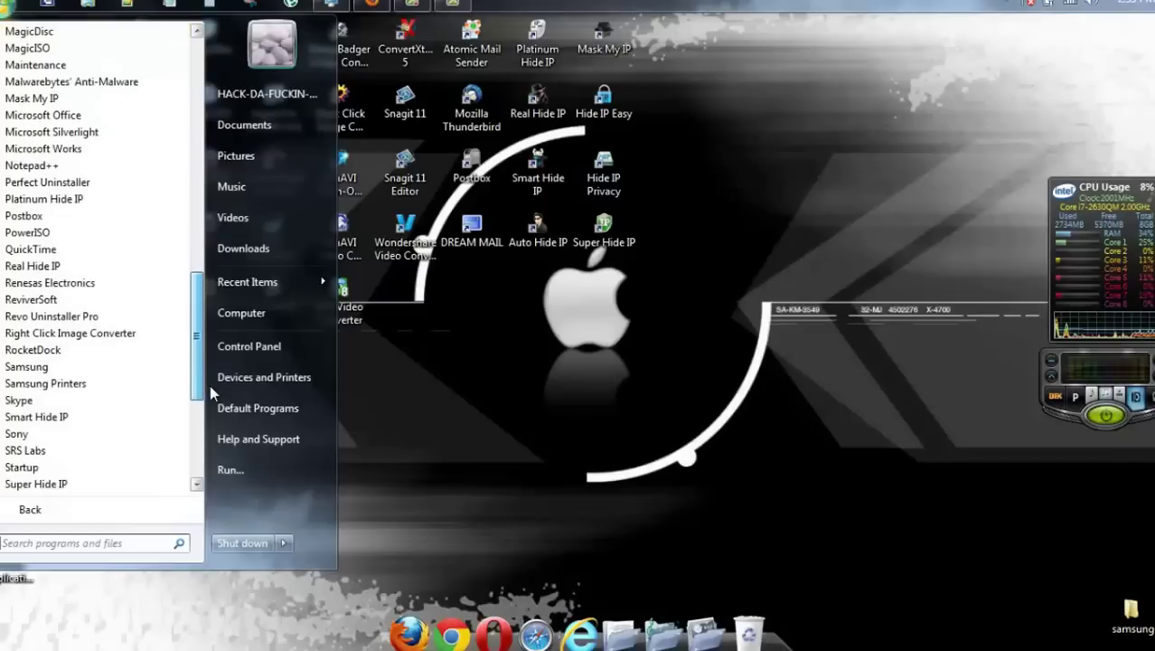
{"action": "left_click", "coordinate": [144, 429]}
{"action": "left_click_drag", "start_coordinate": [191, 385], "coordinate": [196, 140]}
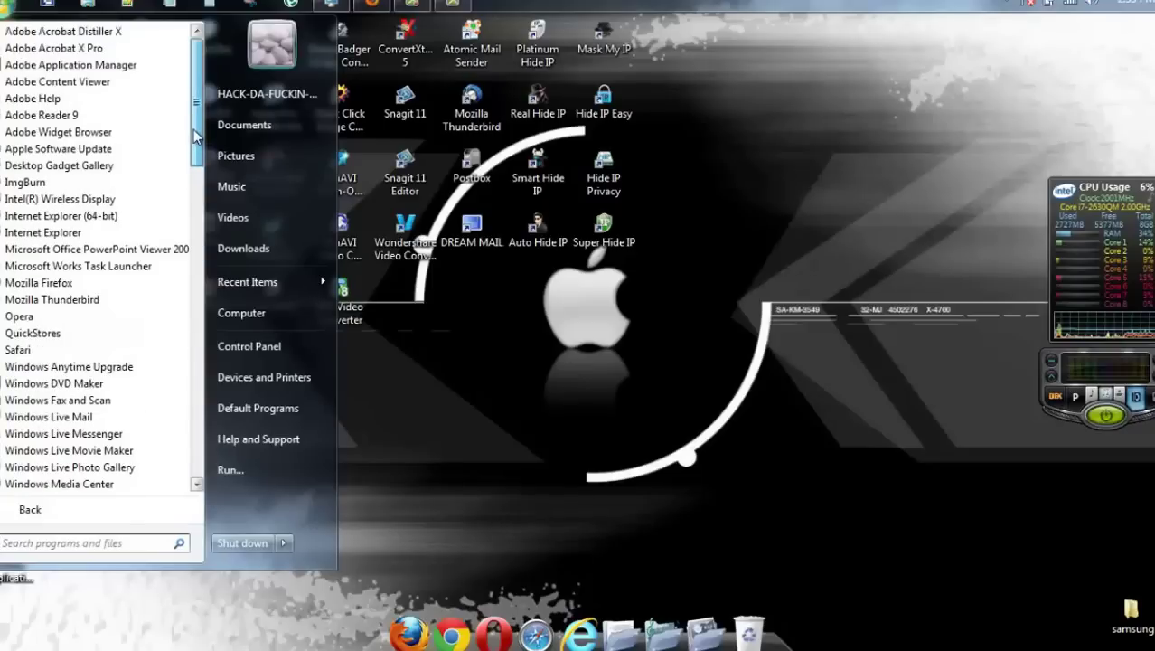
- Copy the location path from the properties of the Adobe Help shortcut and close the properties without changes
{"action": "right_click", "coordinate": [92, 97]}
{"action": "left_click", "coordinate": [146, 341]}
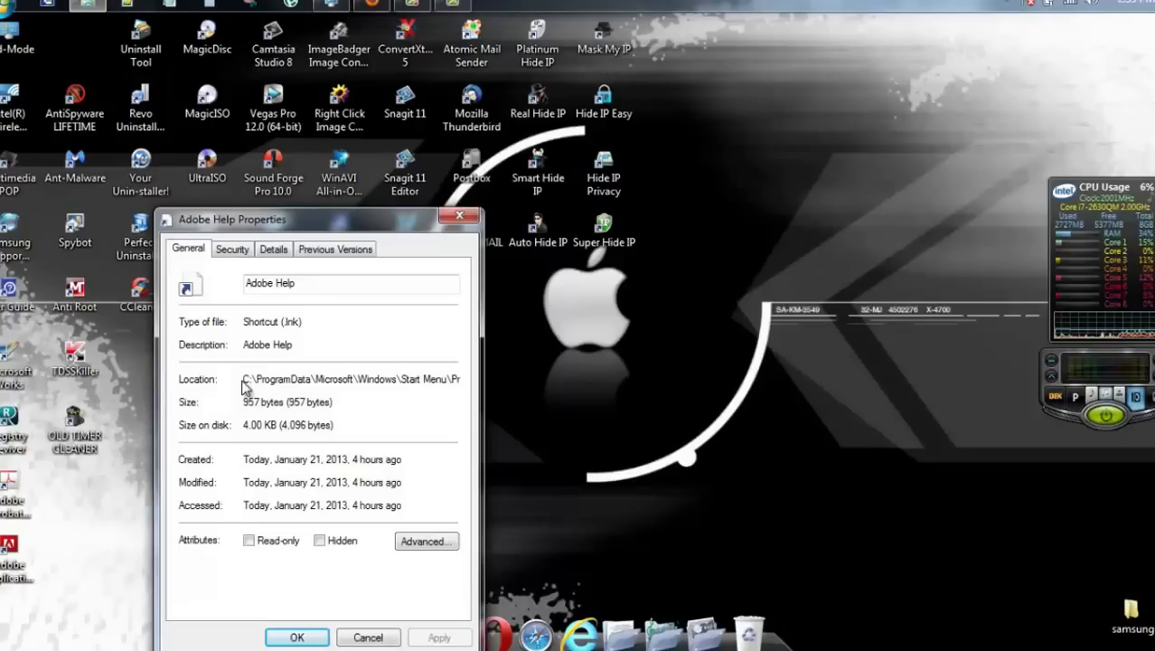
{"action": "left_click_drag", "start_coordinate": [317, 370], "coordinate": [506, 366]}
{"action": "right_click", "coordinate": [444, 375]}
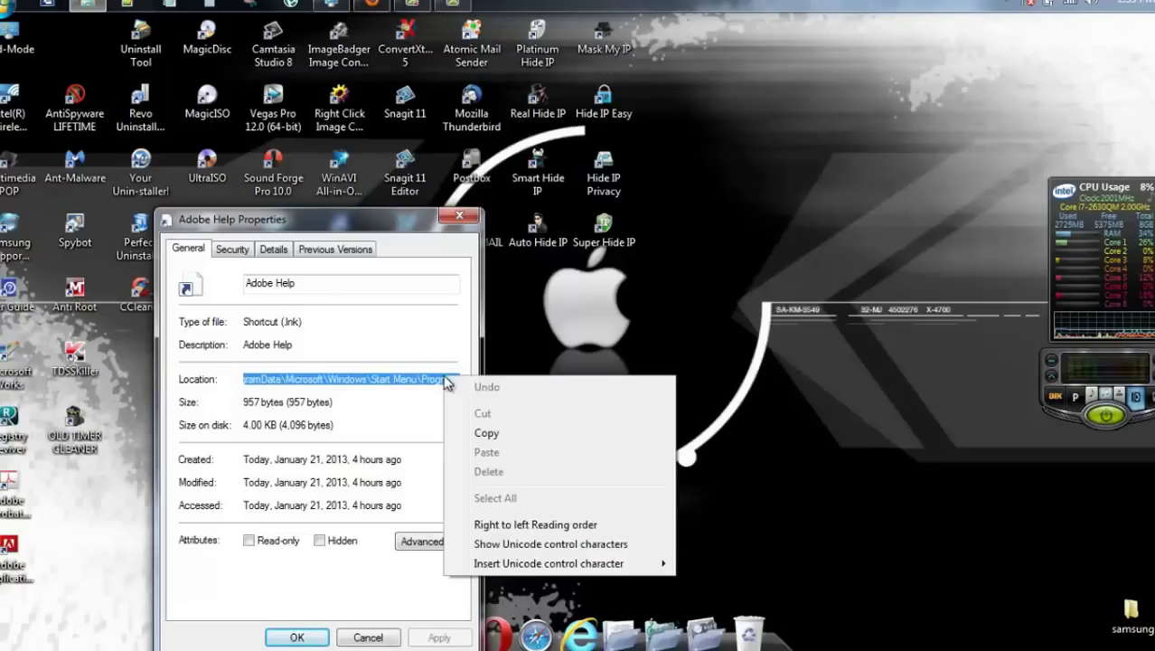
{"action": "left_click", "coordinate": [502, 440]}
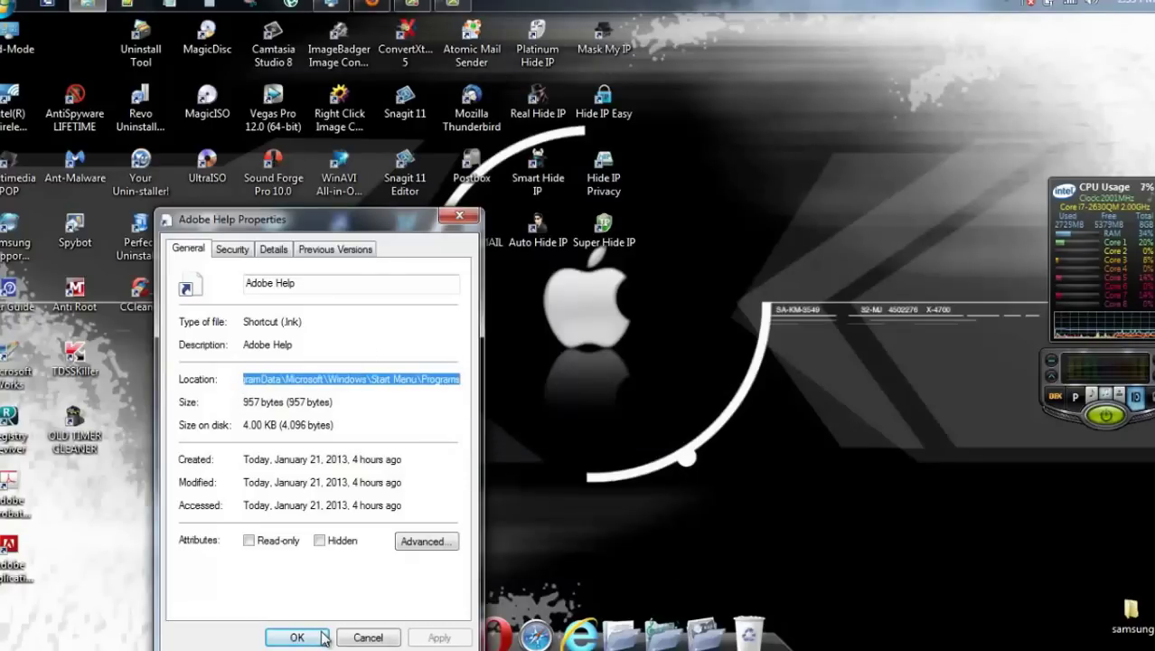
{"action": "left_click", "coordinate": [371, 636]}
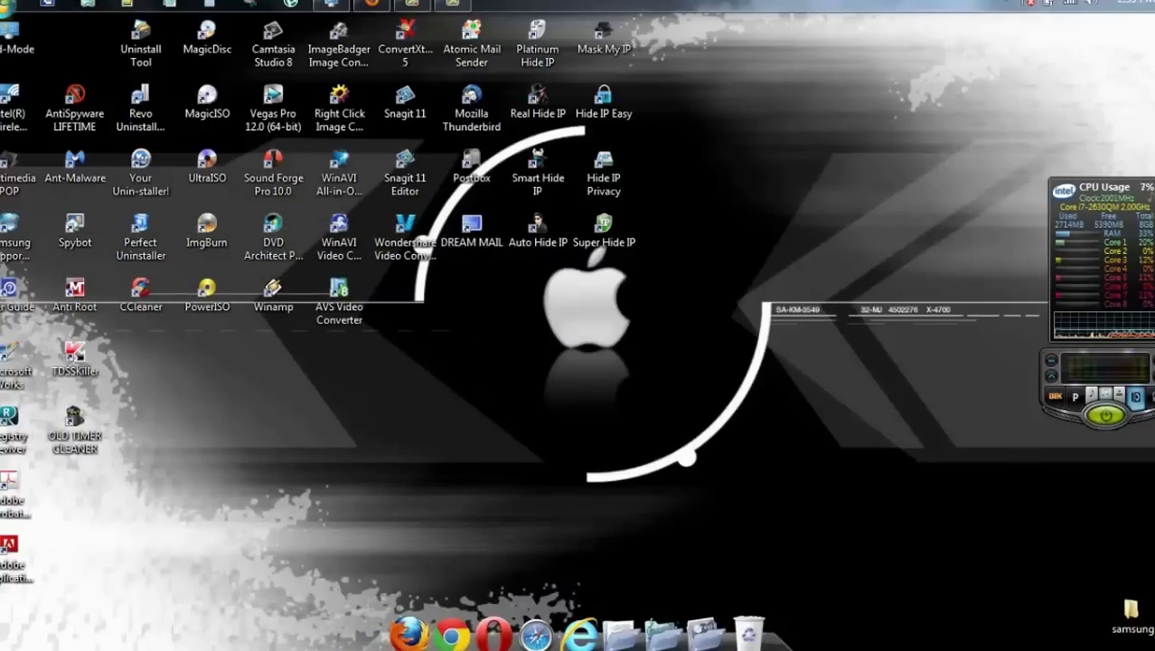
- Use Run with the copied path to open the ProgramData Start Menu Programs folder, and reposition its window
{"action": "left_click", "coordinate": [5, 7]}
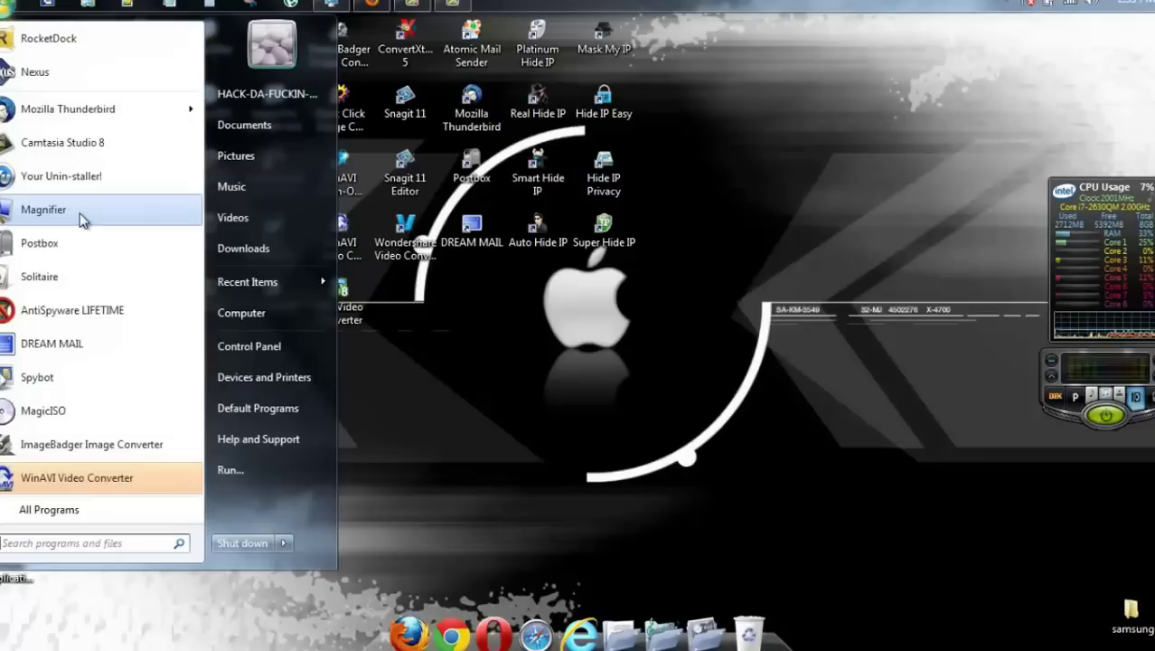
{"action": "left_click", "coordinate": [232, 470]}
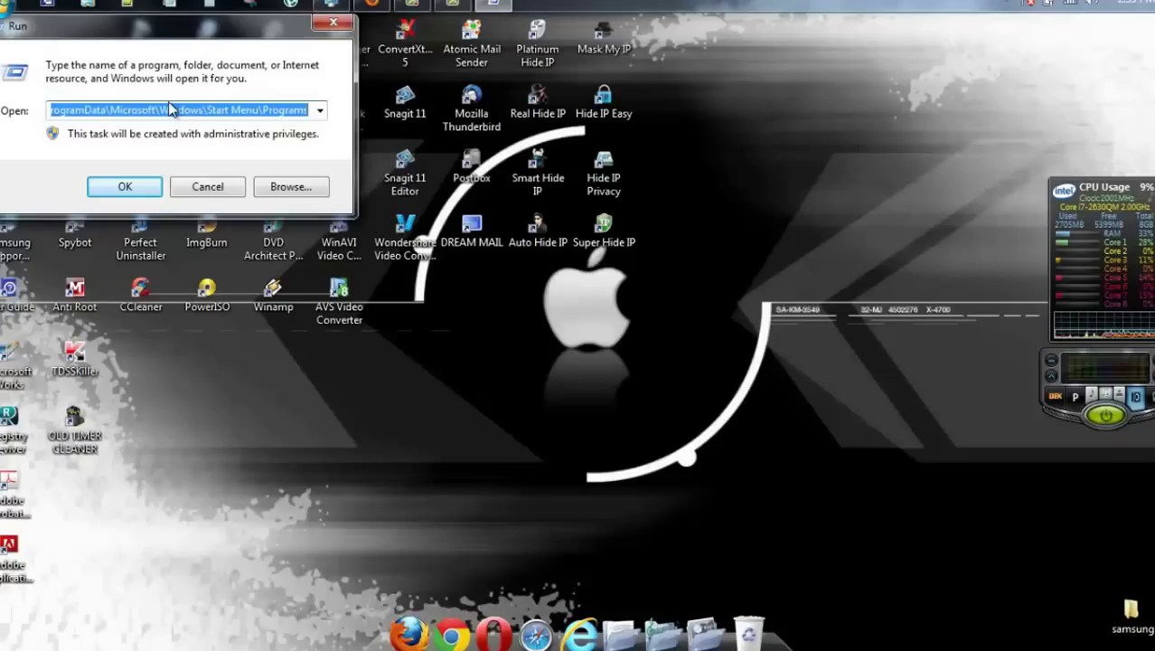
{"action": "right_click", "coordinate": [170, 107]}
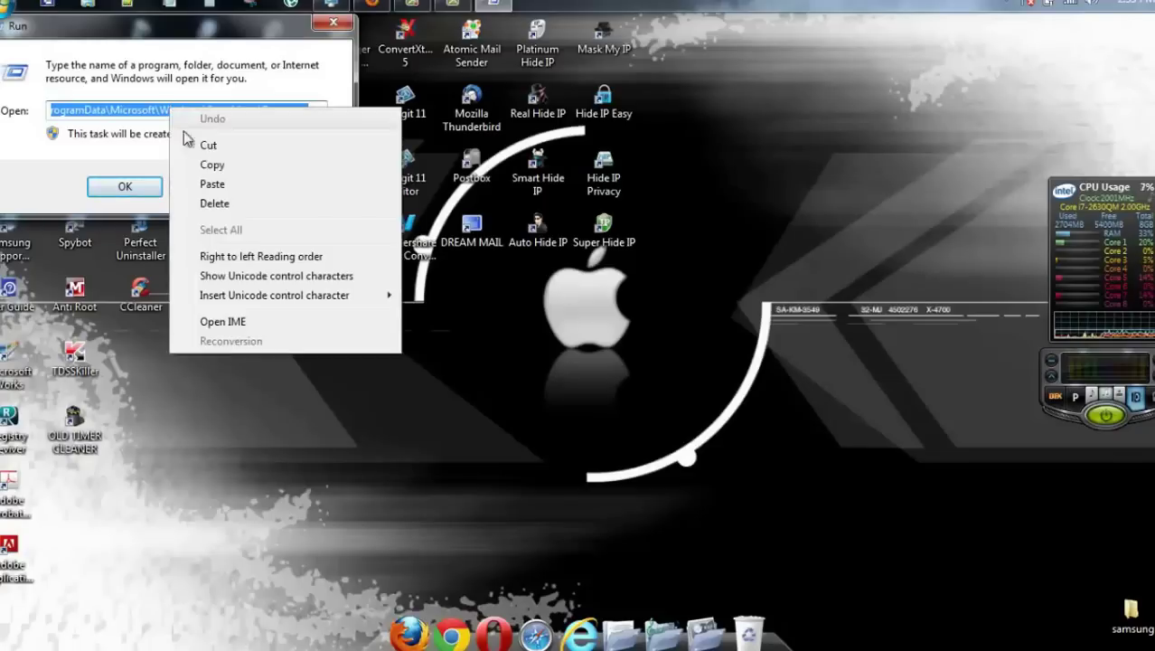
{"action": "left_click", "coordinate": [204, 180]}
{"action": "left_click", "coordinate": [141, 186]}
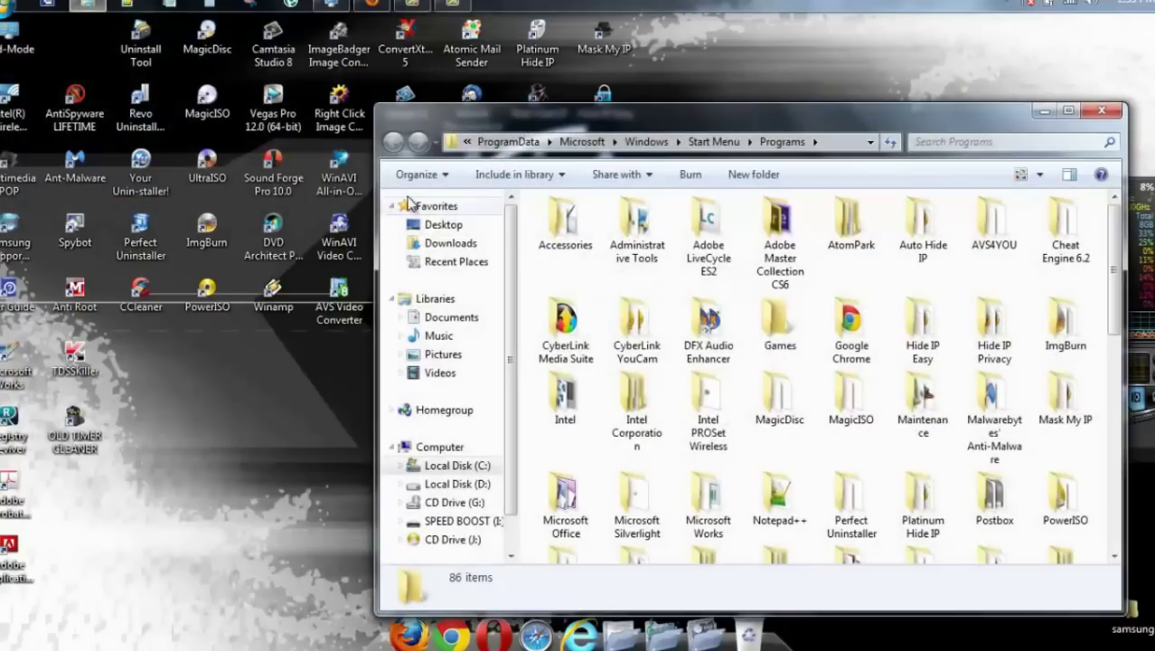
{"action": "left_click_drag", "start_coordinate": [580, 107], "coordinate": [391, 28]}
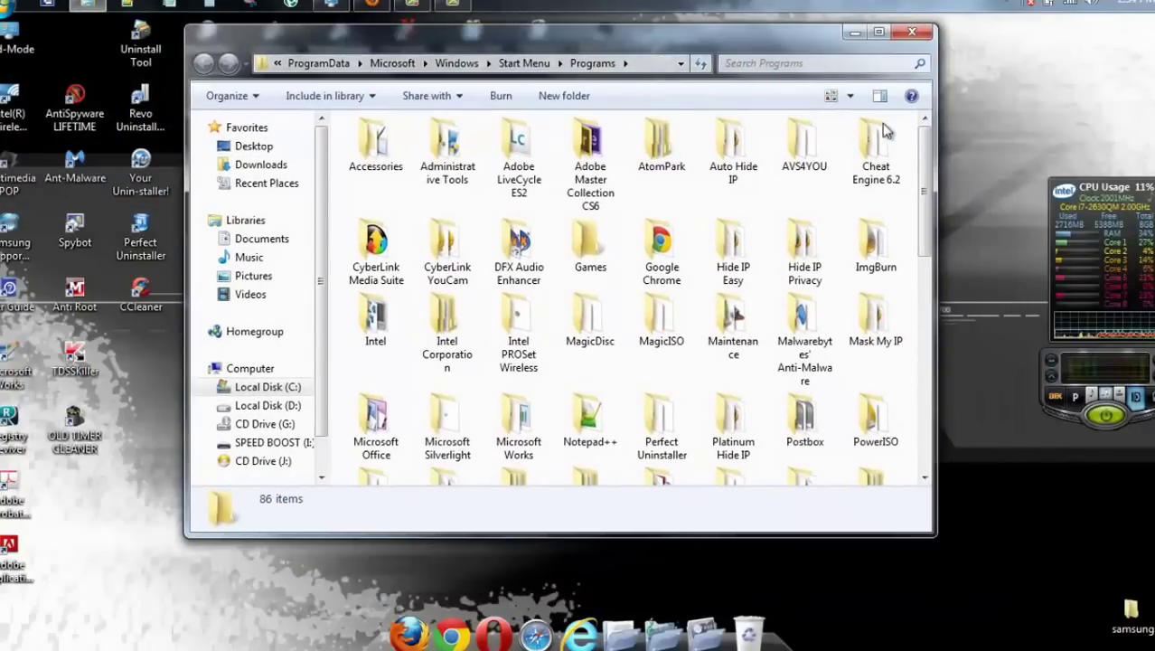
- Take ownership of the Sony and Startup folders in Programs, and look inside the Sony folder
{"action": "scroll", "coordinate": [932, 192], "scroll_direction": "down", "scroll_amount": 1}
{"action": "left_click_drag", "start_coordinate": [932, 192], "coordinate": [937, 281]}
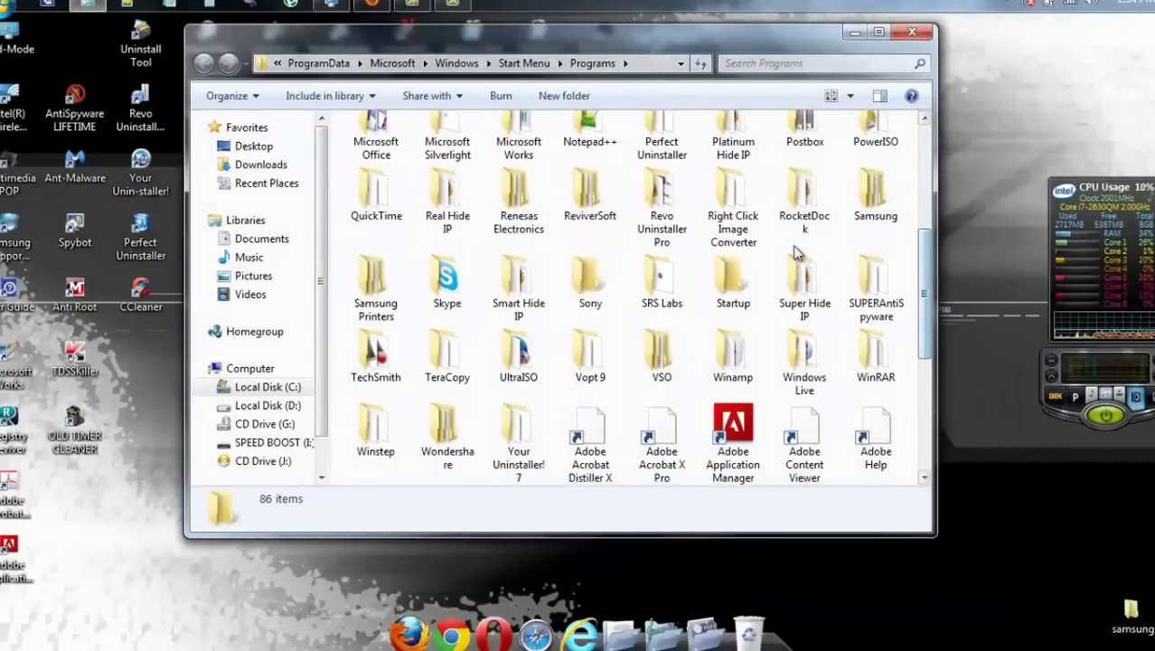
{"action": "right_click", "coordinate": [589, 277]}
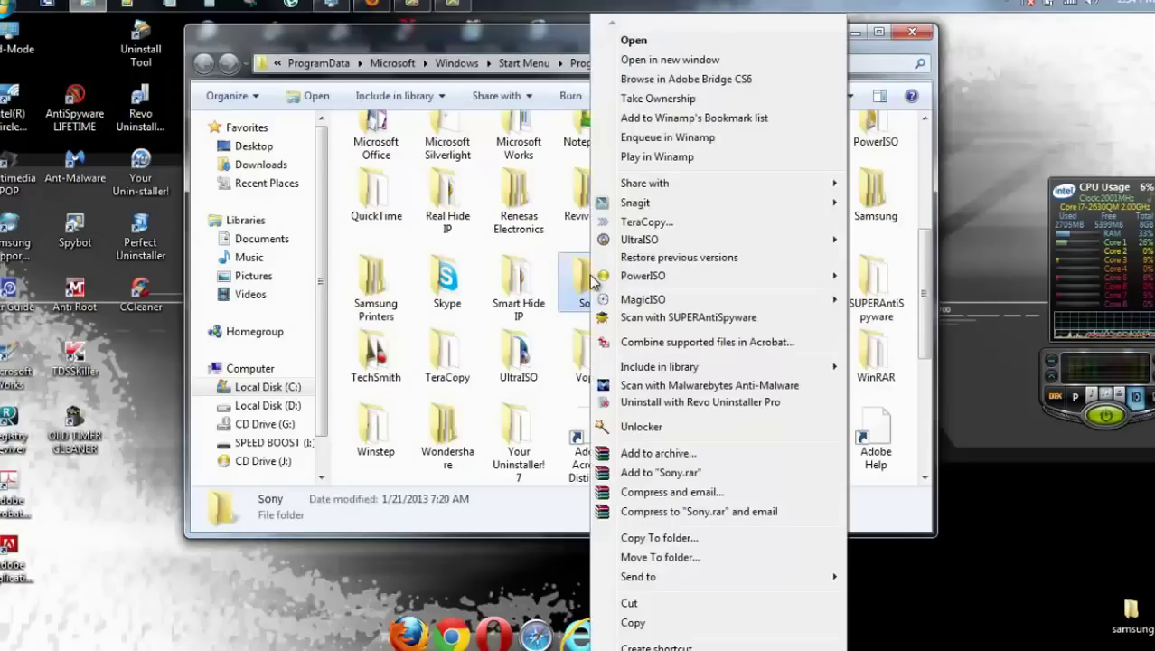
{"action": "left_click", "coordinate": [657, 101]}
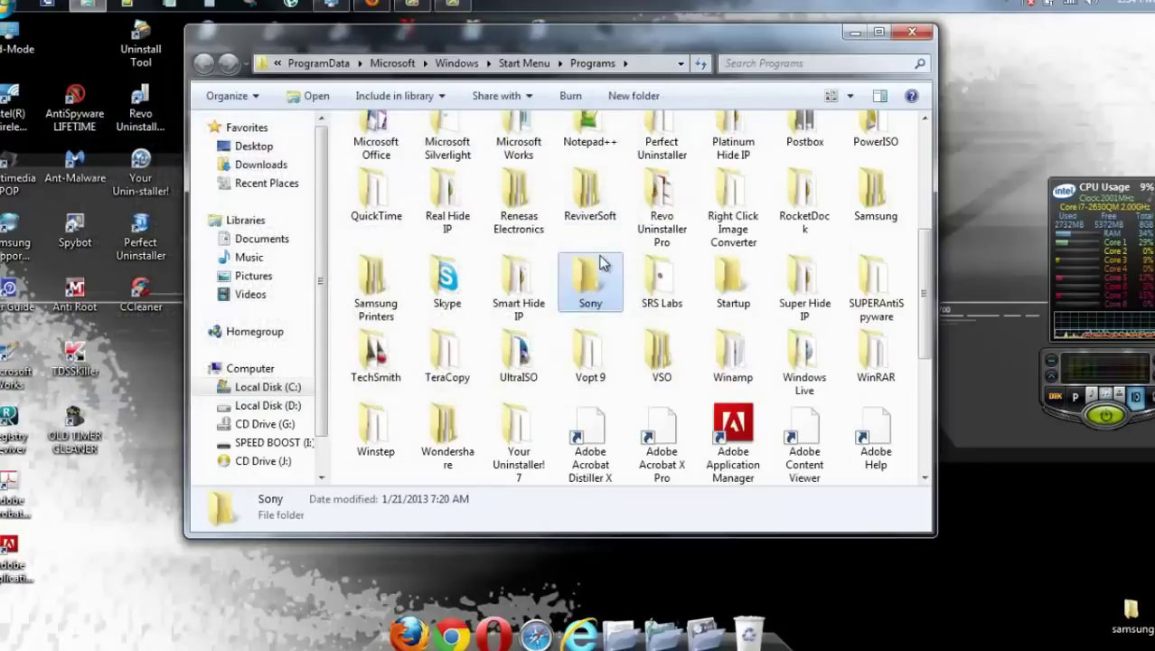
{"action": "double_click", "coordinate": [595, 268]}
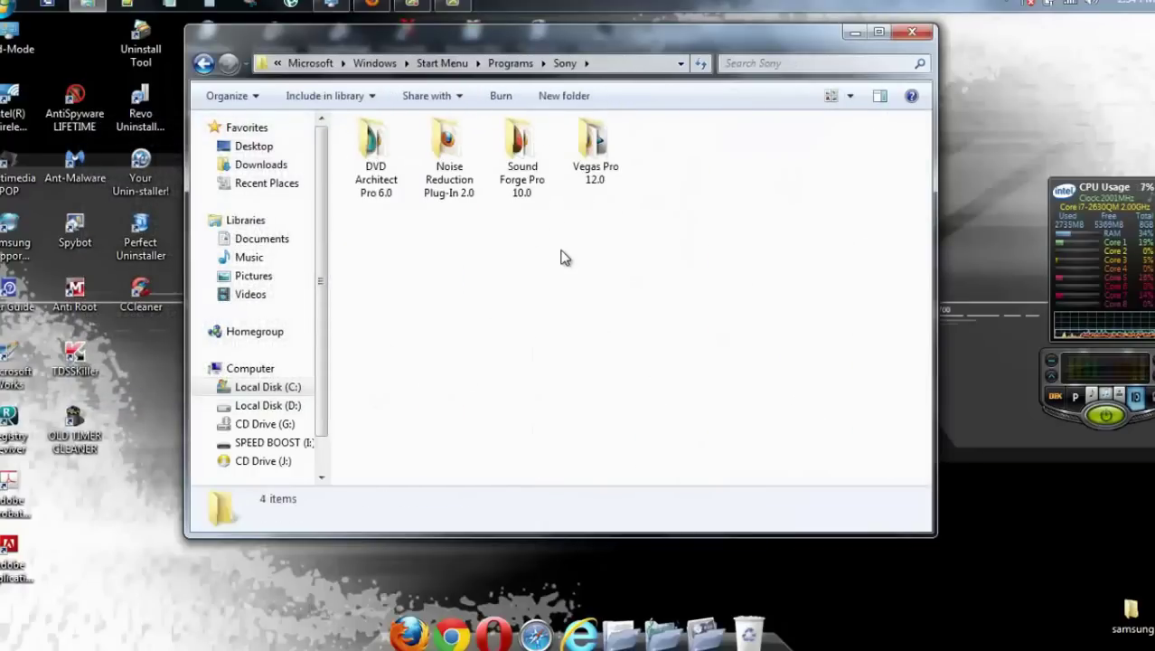
{"action": "left_click", "coordinate": [204, 63]}
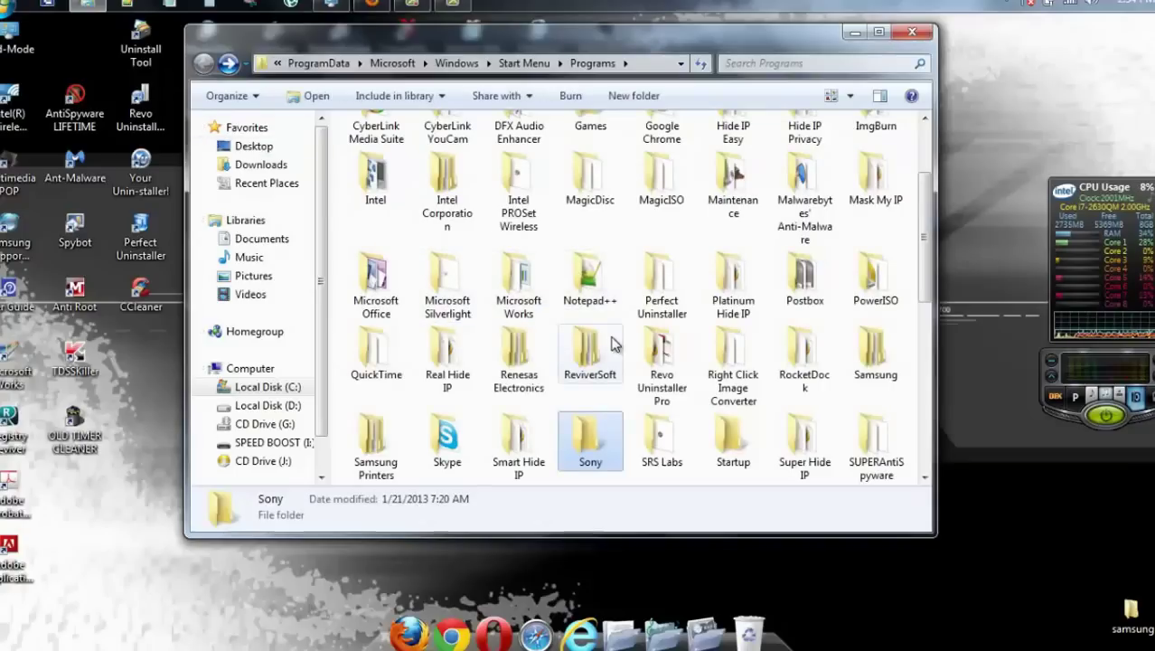
{"action": "right_click", "coordinate": [728, 435]}
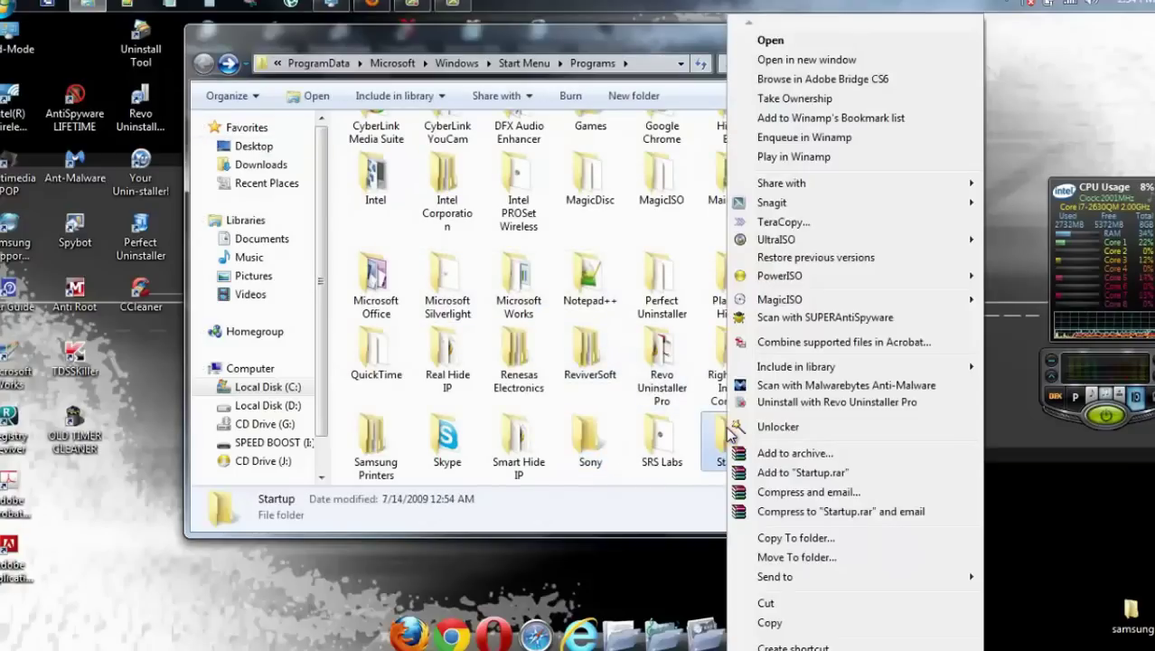
{"action": "left_click", "coordinate": [778, 98]}
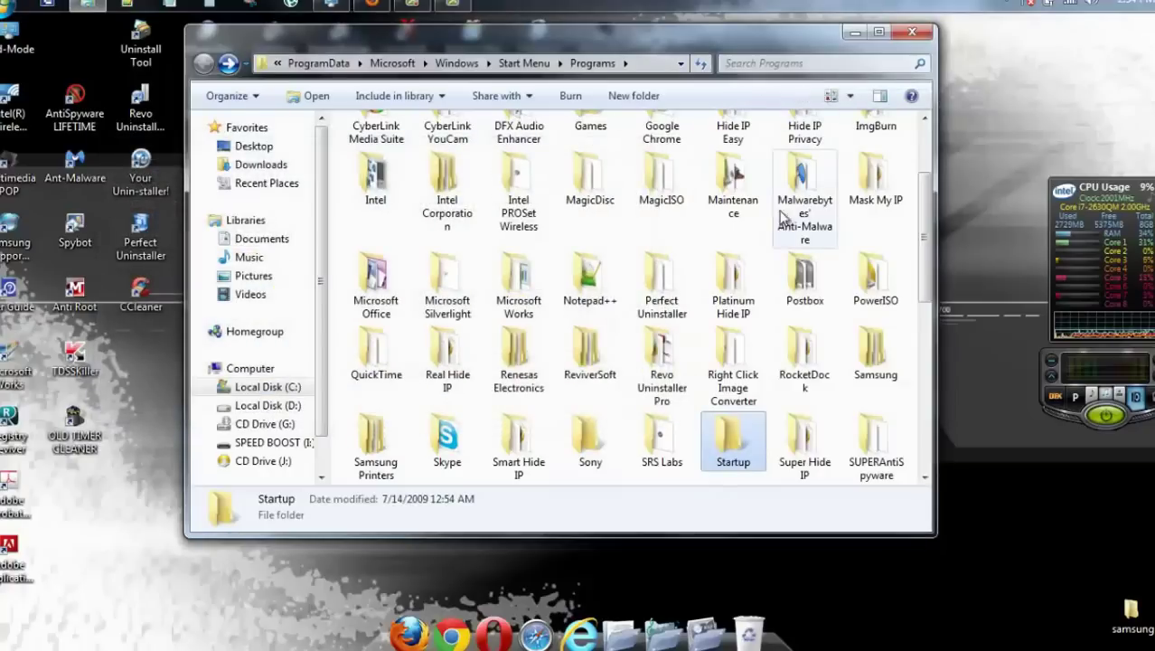
- Move the Programs window aside and create a folder with the default name New folder on the desktop
{"action": "left_click_drag", "start_coordinate": [934, 230], "coordinate": [939, 352]}
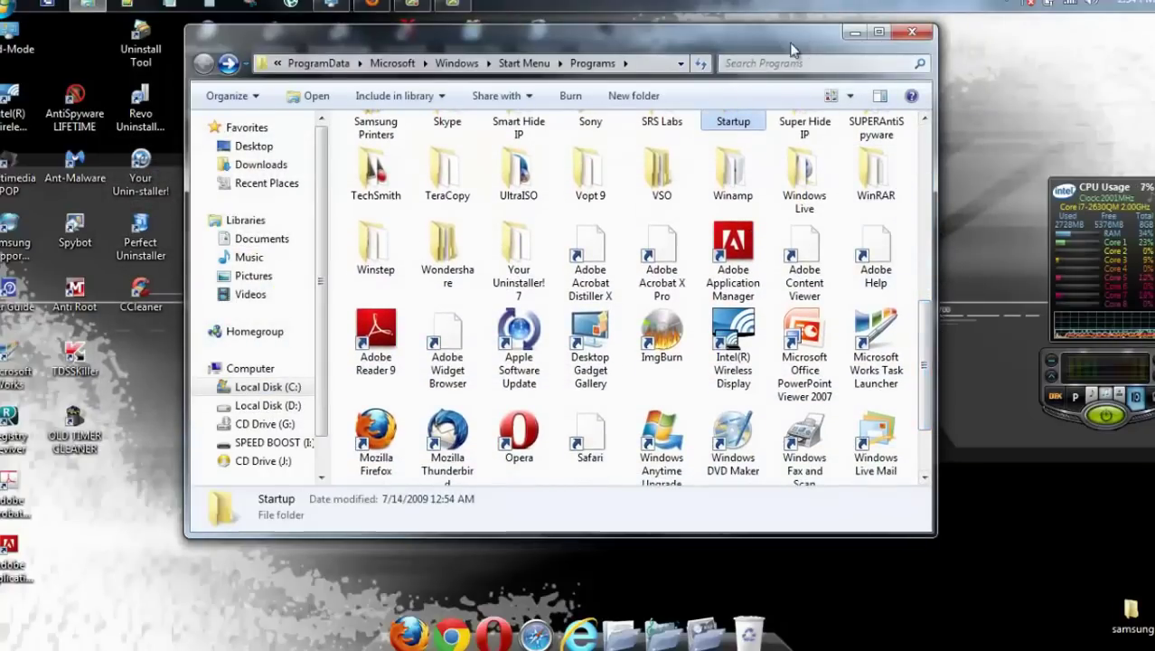
{"action": "left_click_drag", "start_coordinate": [805, 42], "coordinate": [638, 37]}
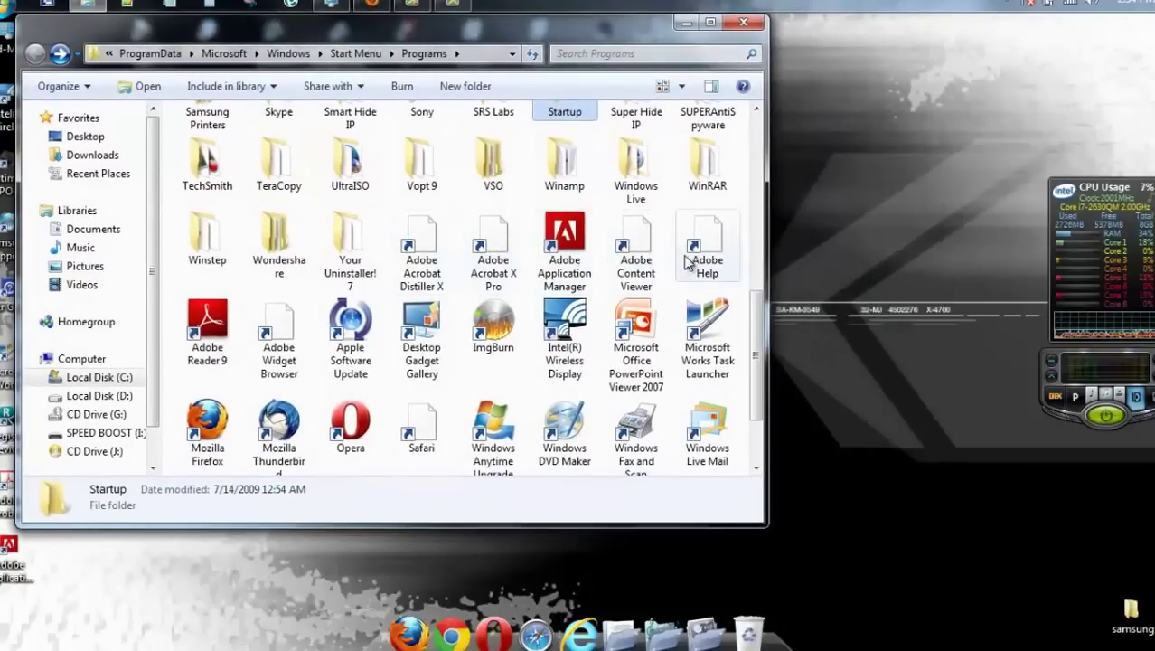
{"action": "right_click", "coordinate": [865, 245]}
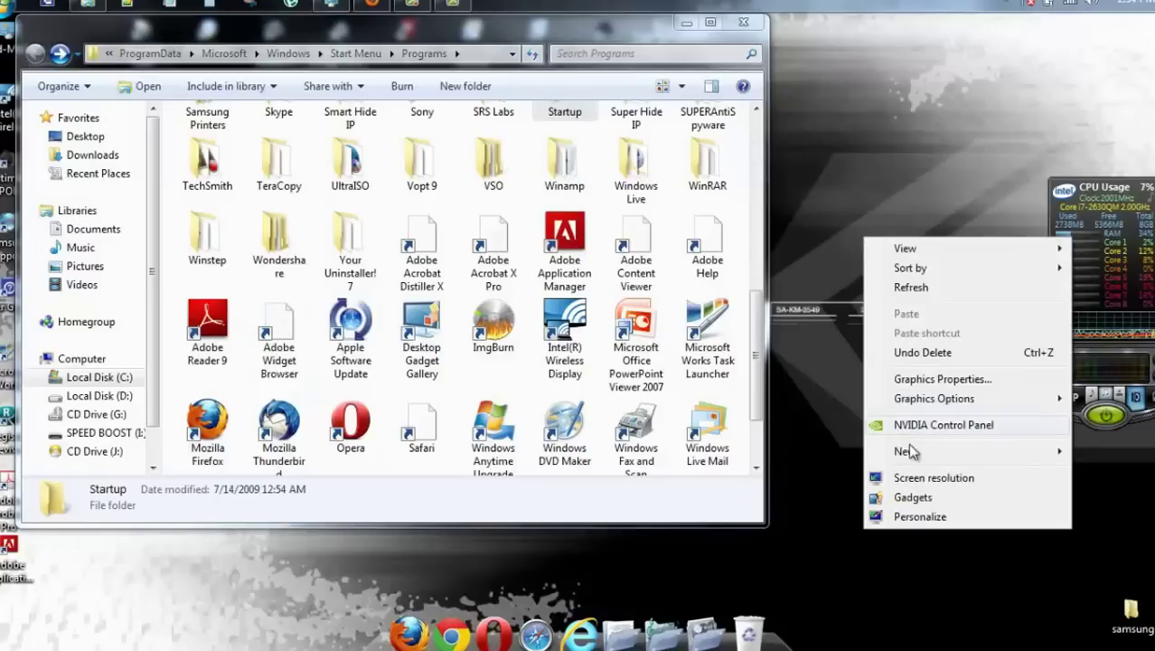
{"action": "mouse_move", "coordinate": [940, 455]}
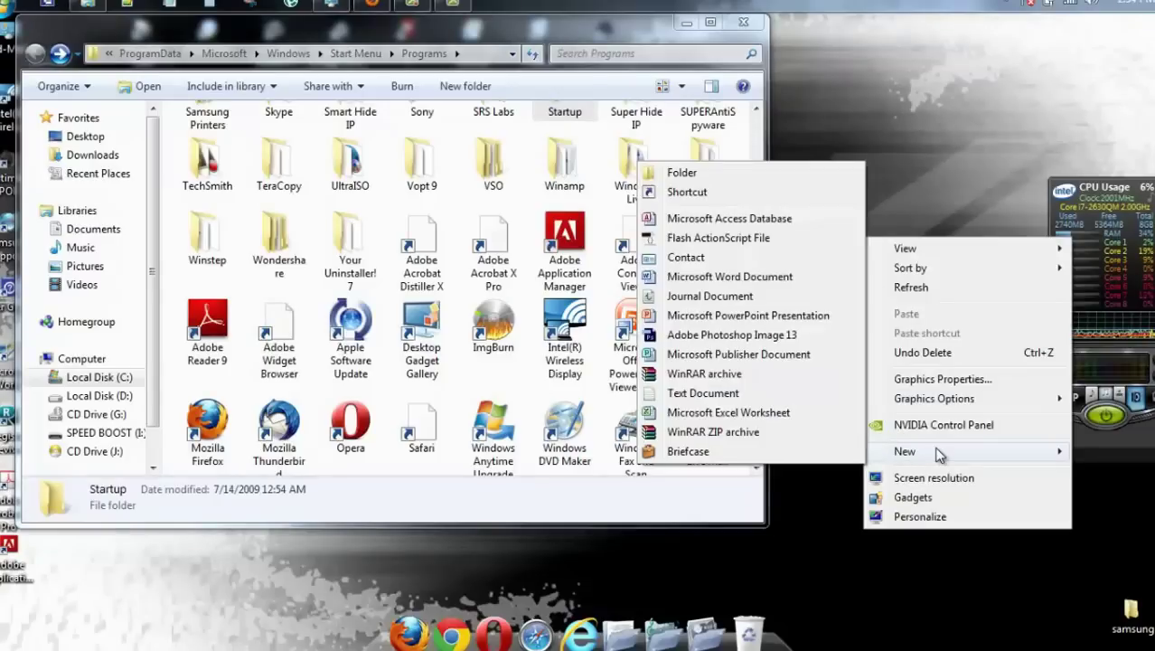
{"action": "left_click", "coordinate": [789, 181]}
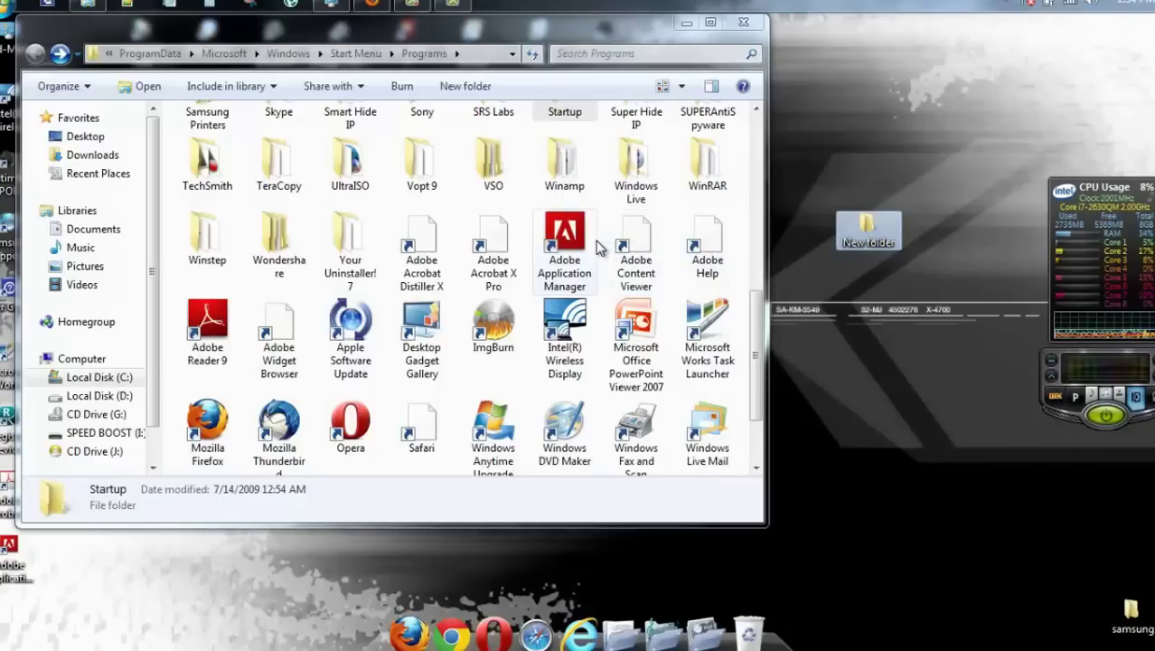
- Move the Adobe Content Viewer and Adobe Help shortcuts to New folder on the desktop with Unlocker's Move action
{"action": "left_click_drag", "start_coordinate": [603, 248], "coordinate": [701, 250]}
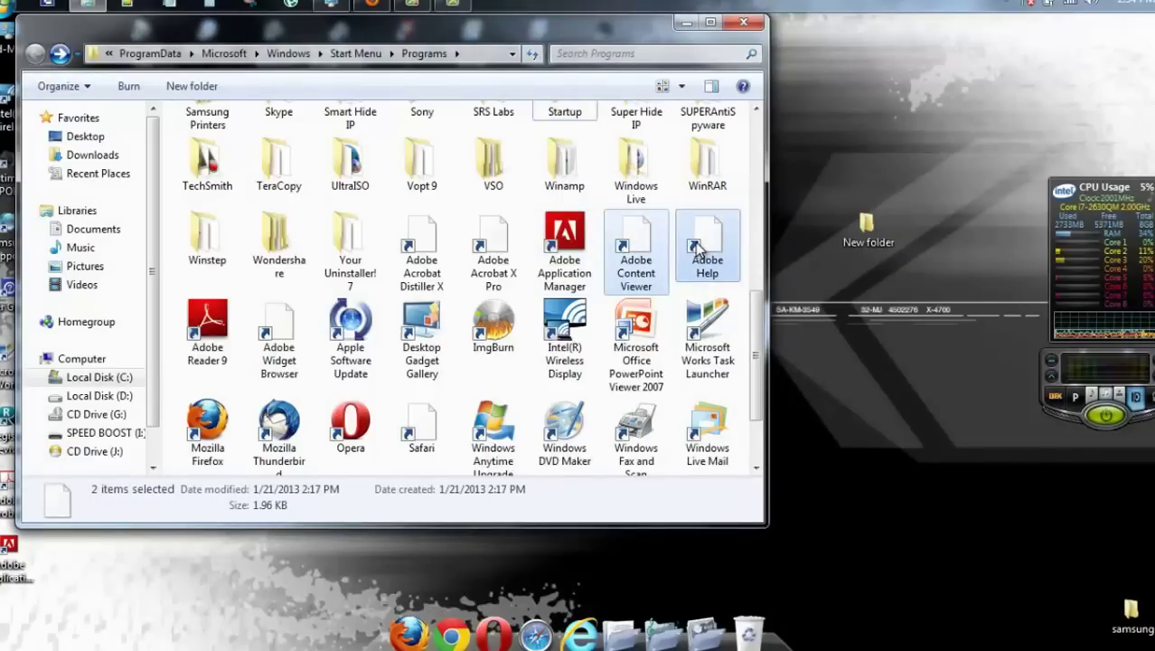
{"action": "right_click", "coordinate": [701, 251]}
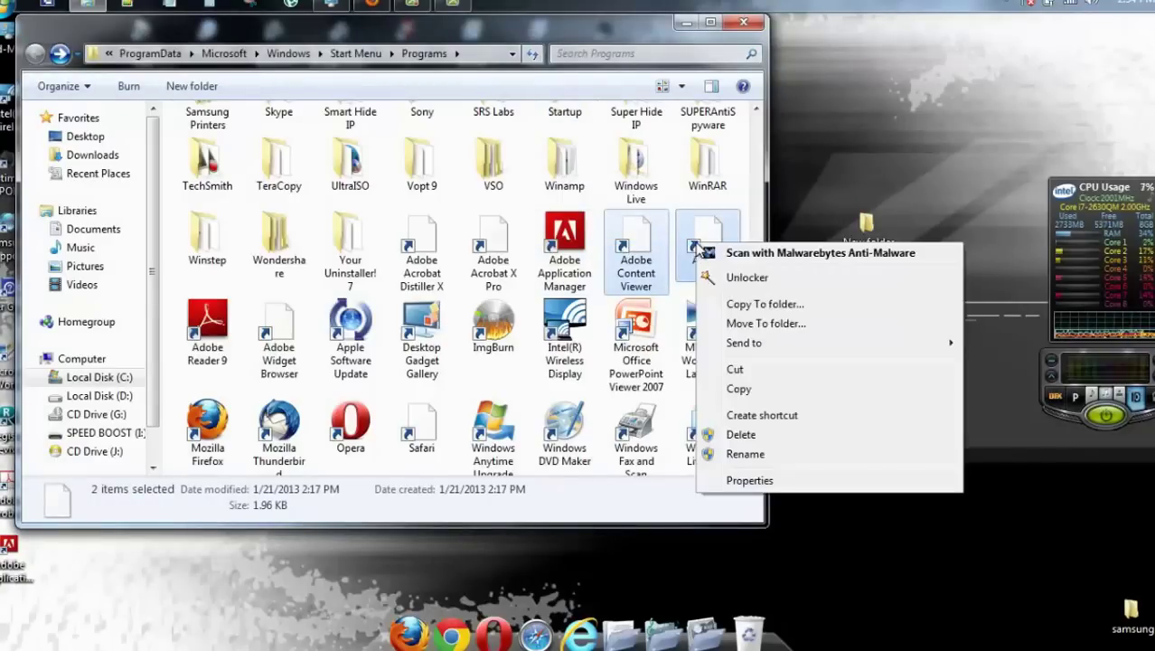
{"action": "left_click", "coordinate": [736, 287]}
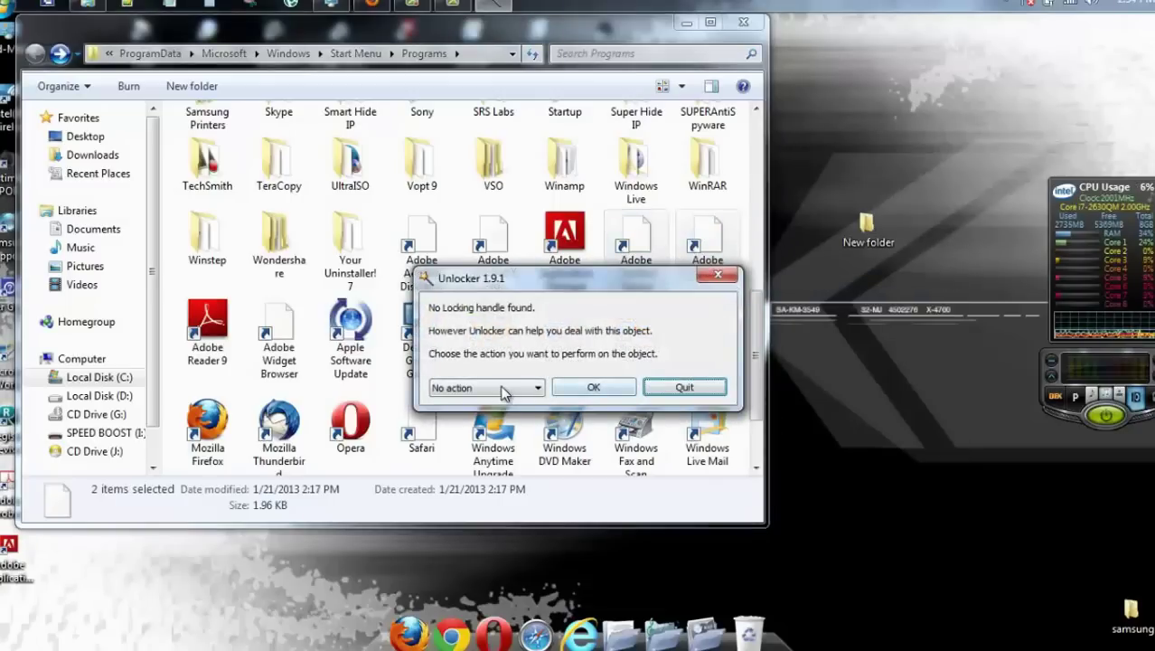
{"action": "left_click", "coordinate": [504, 390]}
{"action": "left_click", "coordinate": [506, 442]}
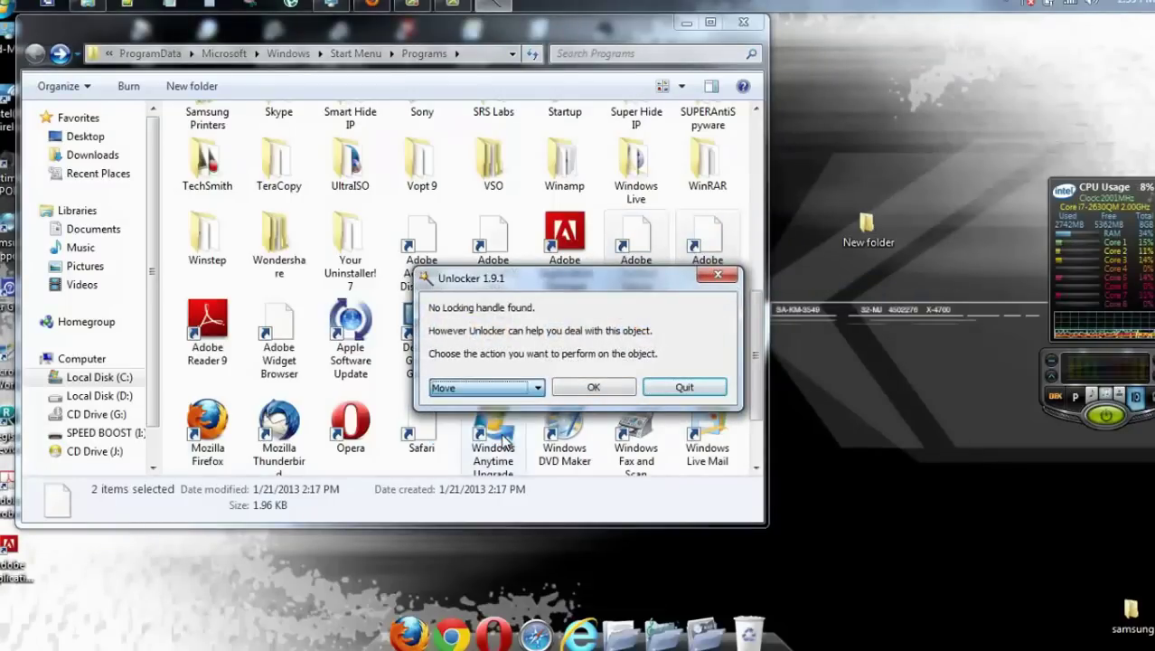
{"action": "left_click", "coordinate": [575, 389]}
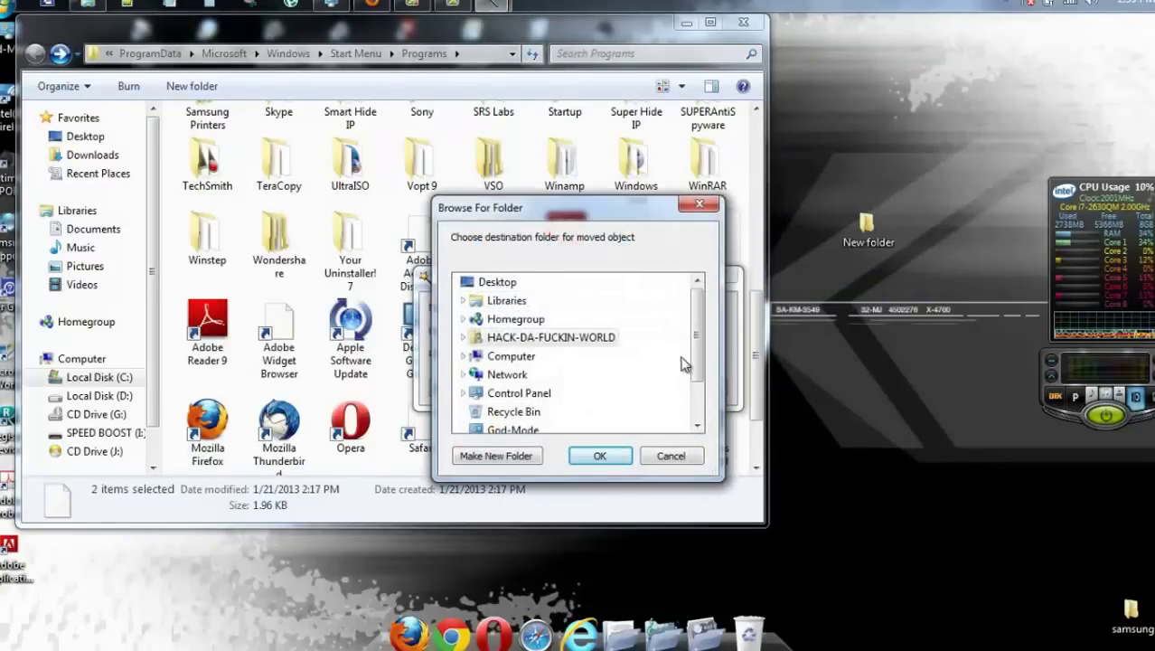
{"action": "left_click_drag", "start_coordinate": [699, 339], "coordinate": [698, 374]}
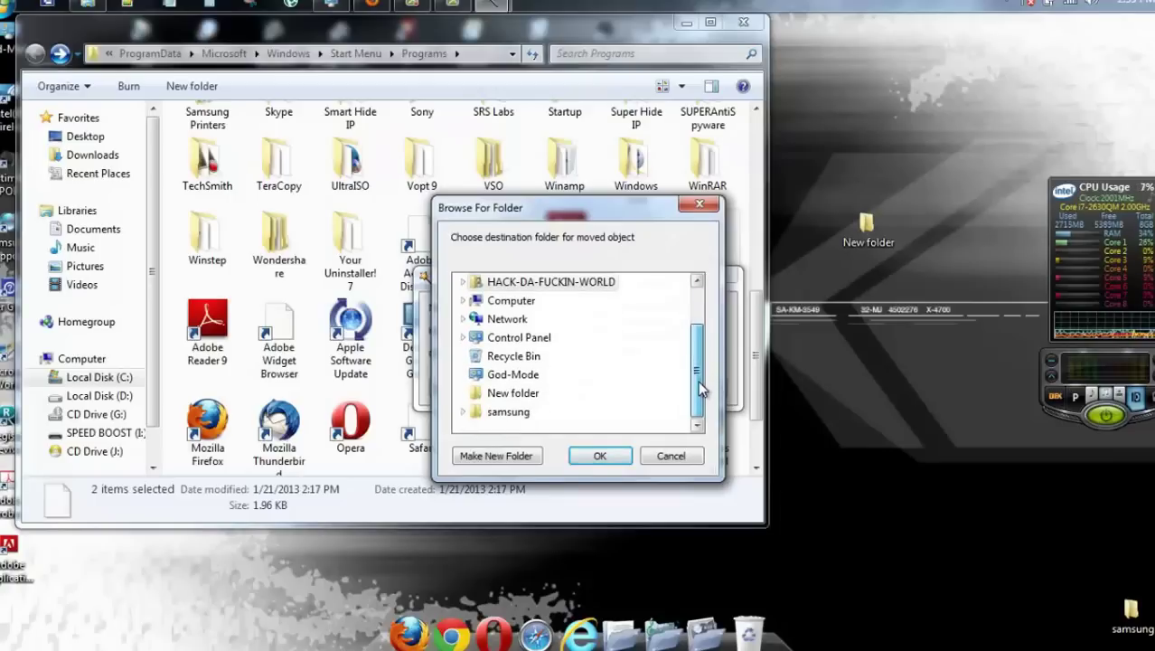
{"action": "left_click", "coordinate": [547, 393]}
{"action": "left_click", "coordinate": [620, 460]}
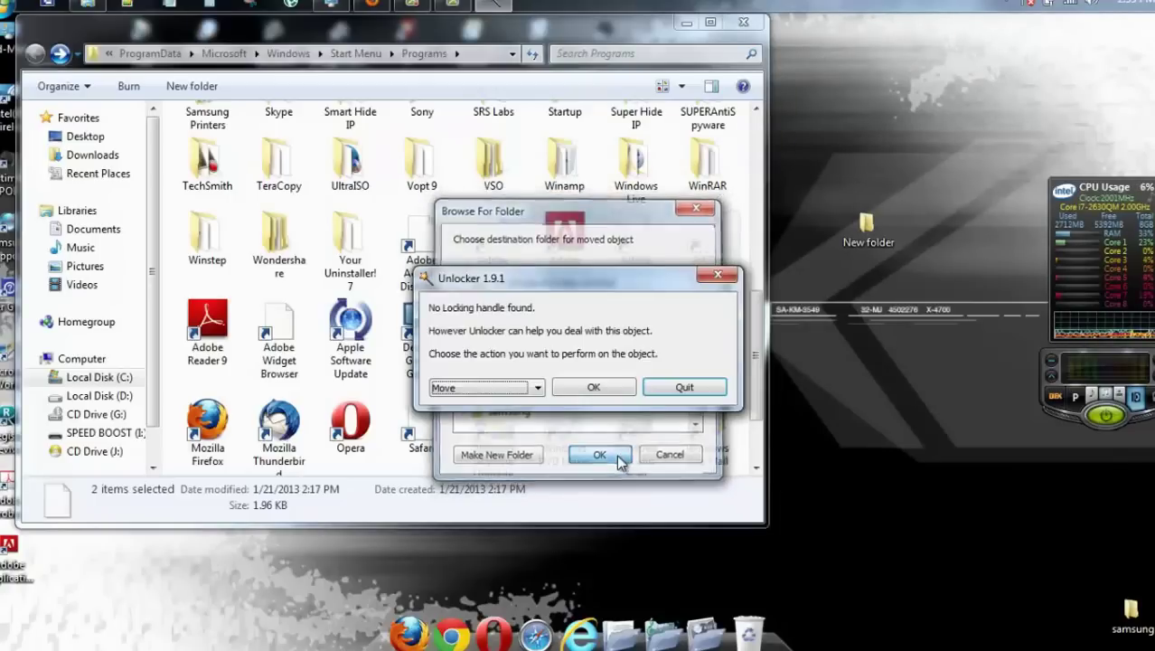
- Carry out Unlocker's pending move of the two selected Adobe shortcuts and dismiss its confirmation
{"action": "left_click", "coordinate": [589, 390]}
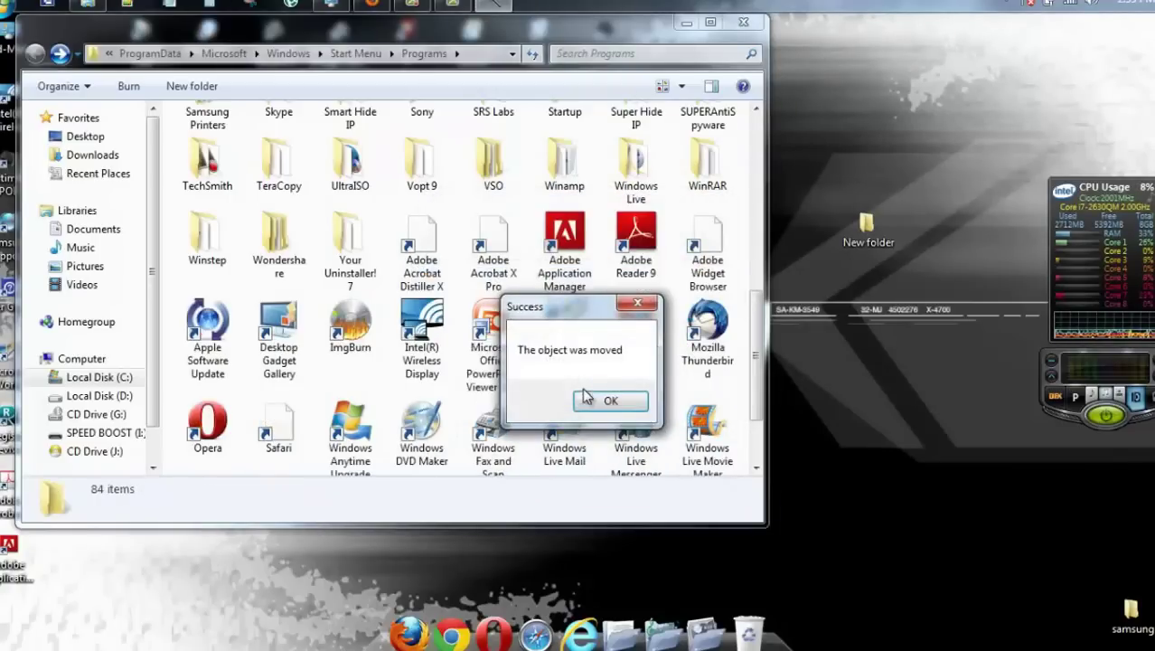
{"action": "left_click", "coordinate": [598, 402]}
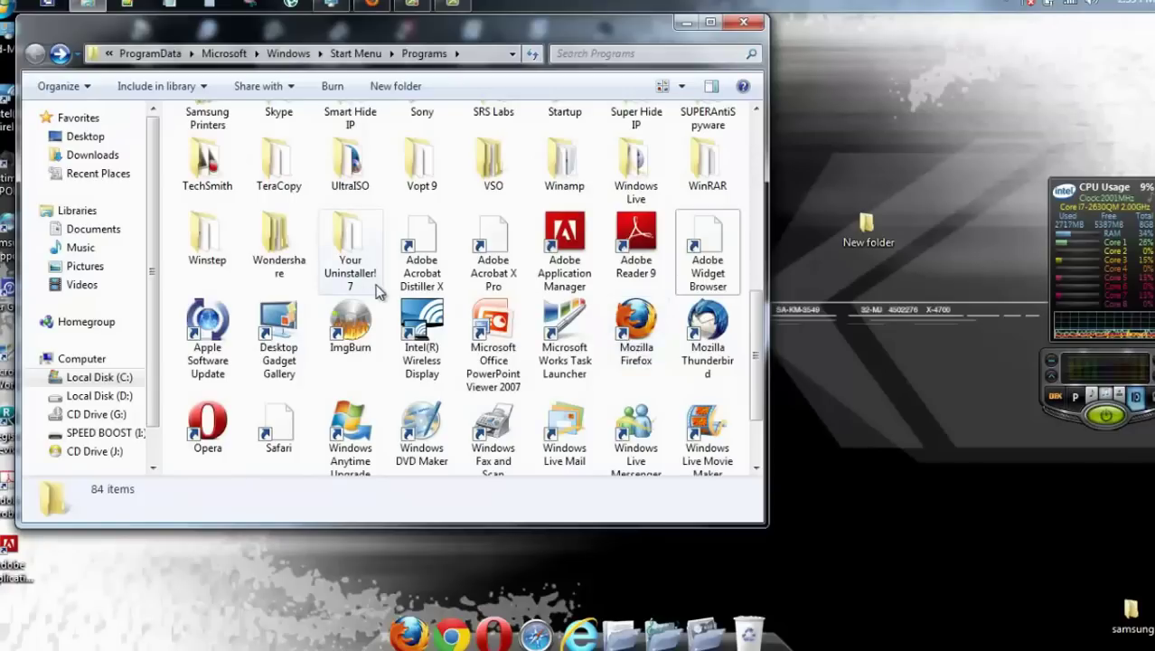
- Move the Adobe Acrobat Distiller X and Adobe Acrobat X Pro shortcuts to New folder on the desktop with Unlocker
{"action": "left_click", "coordinate": [421, 262]}
{"action": "left_click", "coordinate": [486, 262], "text": "ctrl"}
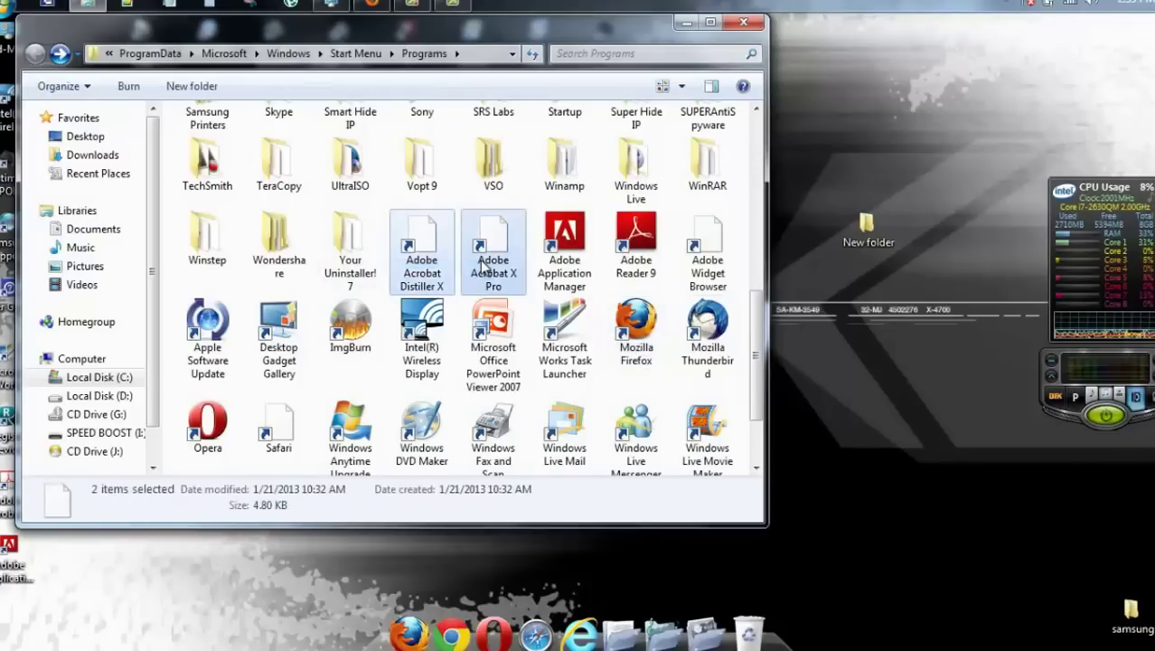
{"action": "right_click", "coordinate": [486, 264]}
{"action": "left_click", "coordinate": [516, 294]}
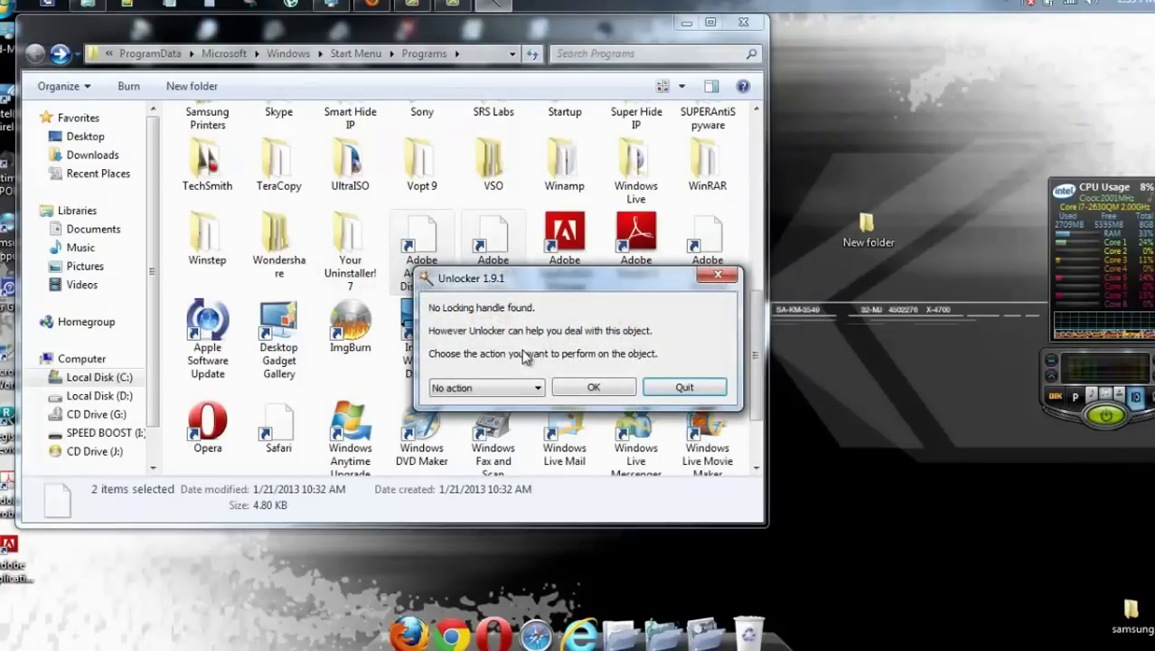
{"action": "left_click", "coordinate": [511, 387]}
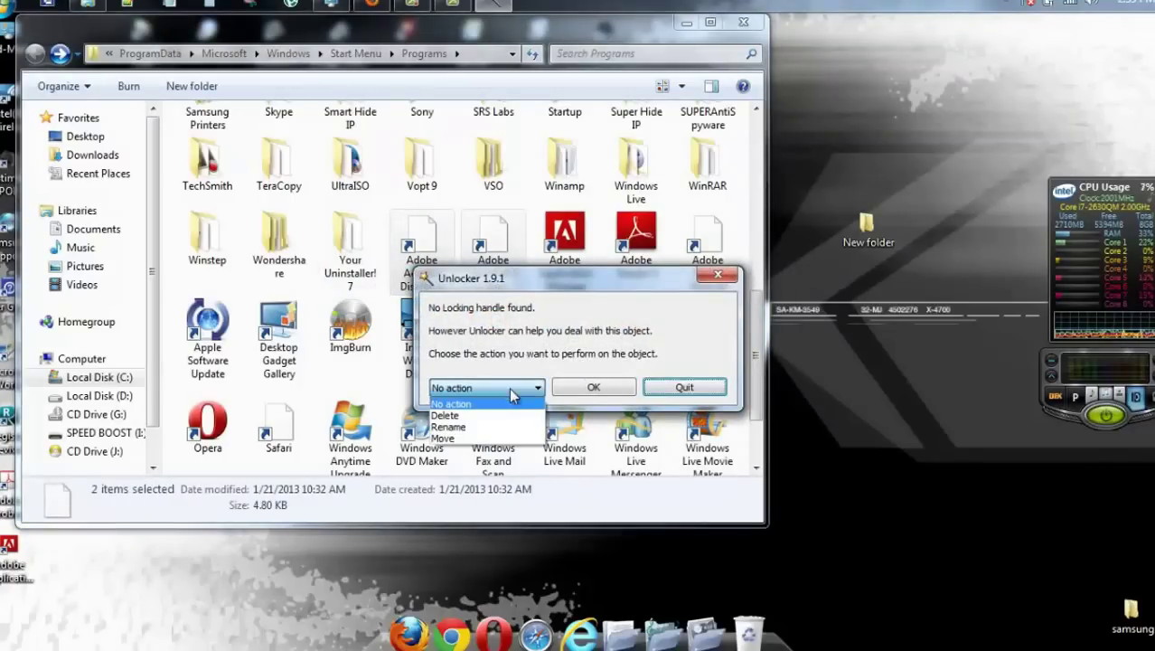
{"action": "left_click", "coordinate": [504, 440]}
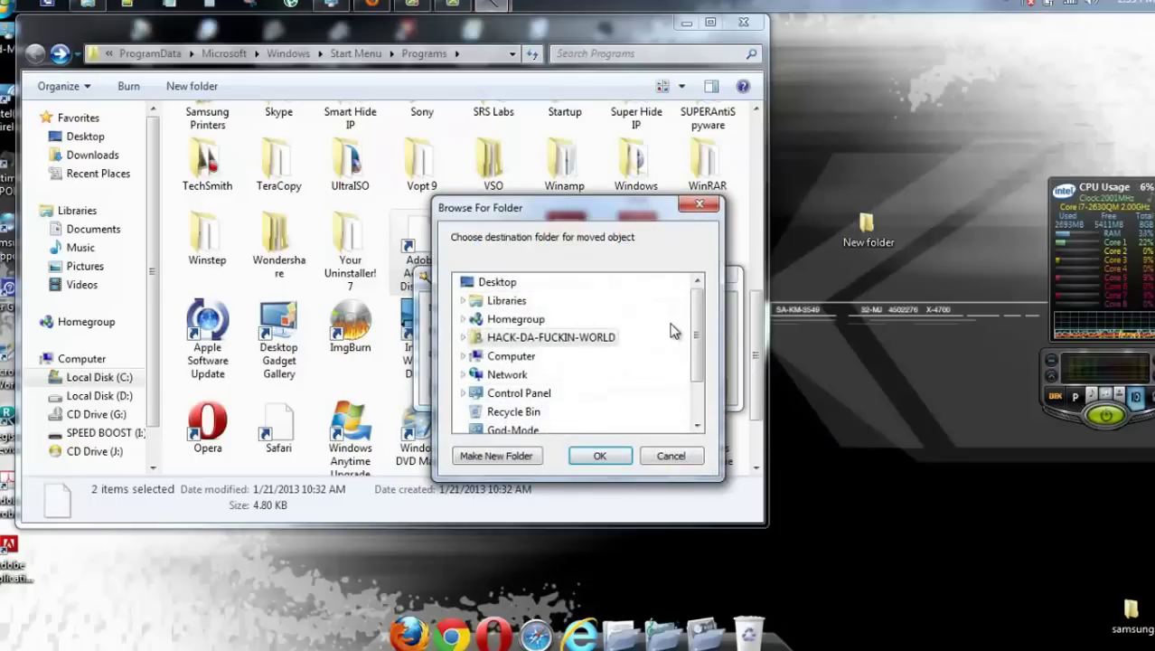
{"action": "left_click_drag", "start_coordinate": [698, 336], "coordinate": [698, 372]}
{"action": "left_click", "coordinate": [522, 395]}
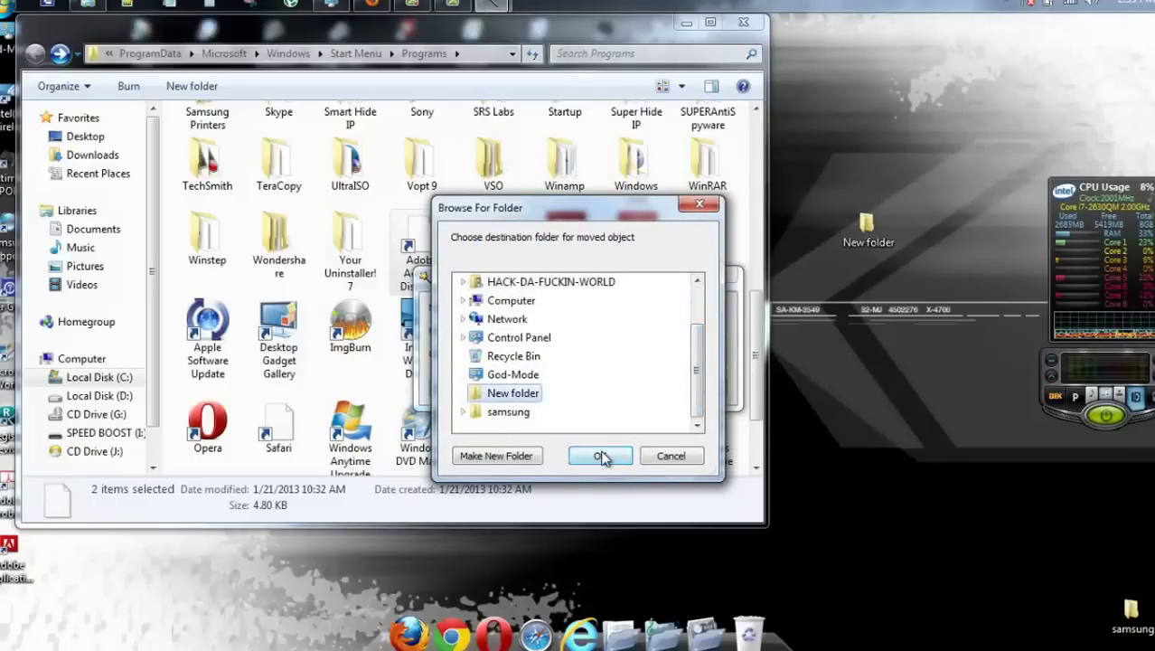
{"action": "left_click", "coordinate": [600, 457]}
{"action": "left_click", "coordinate": [592, 388]}
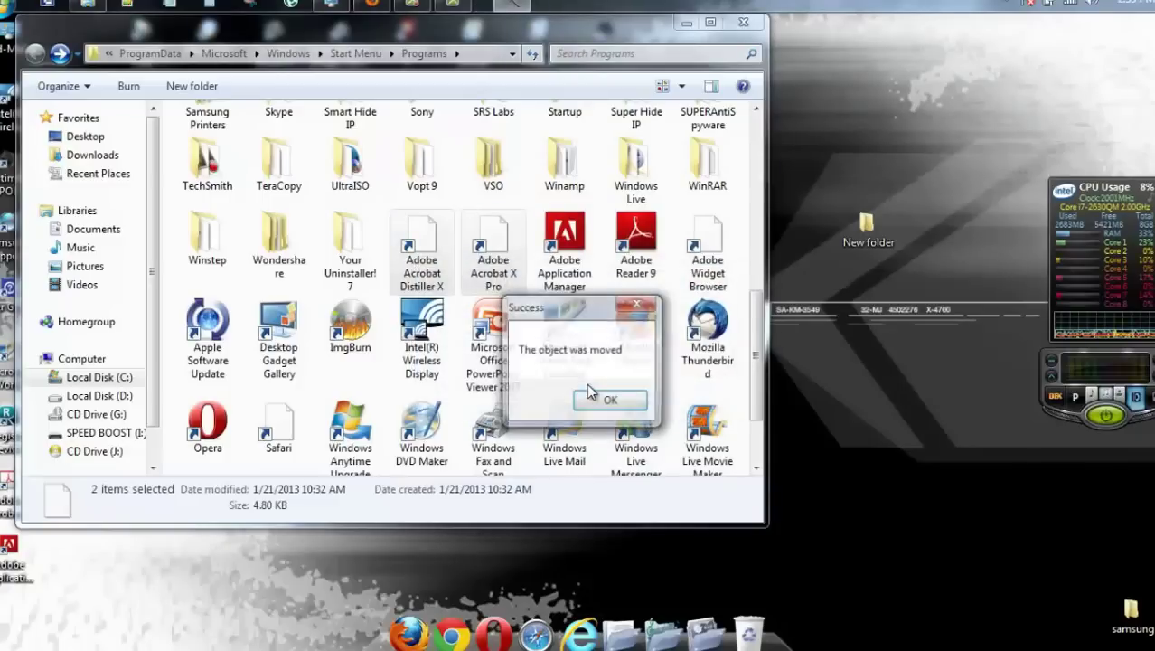
{"action": "left_click", "coordinate": [598, 402]}
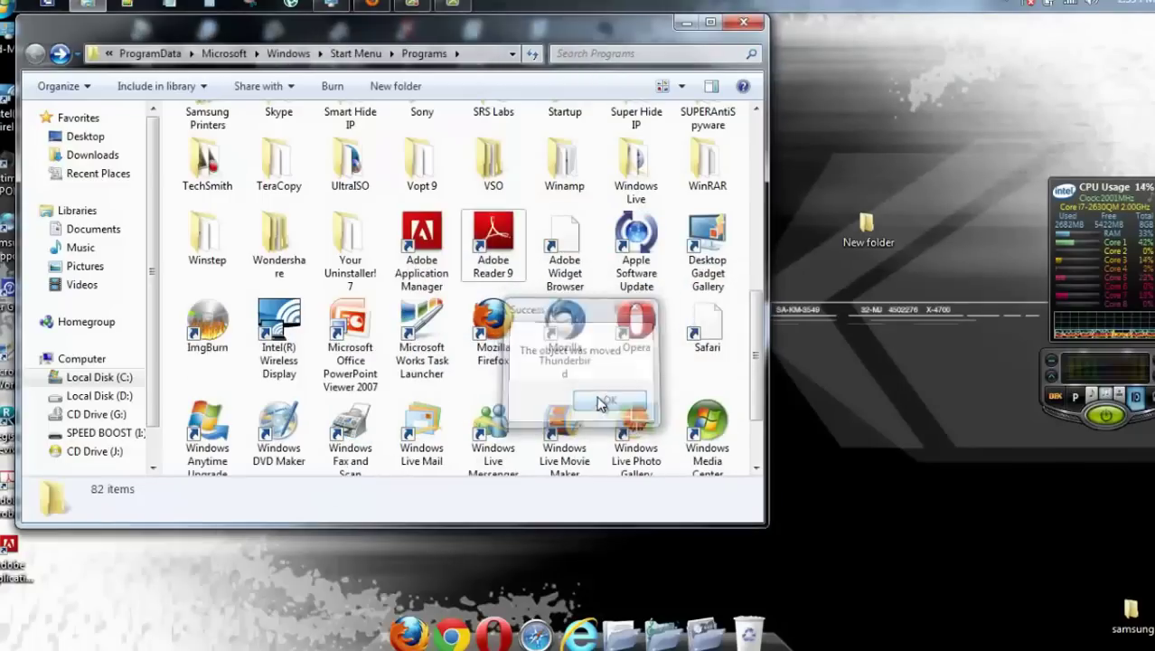
- Move the Adobe Widget Browser shortcut to New folder on the desktop with Unlocker's Move action
{"action": "right_click", "coordinate": [562, 278]}
{"action": "left_click", "coordinate": [596, 305]}
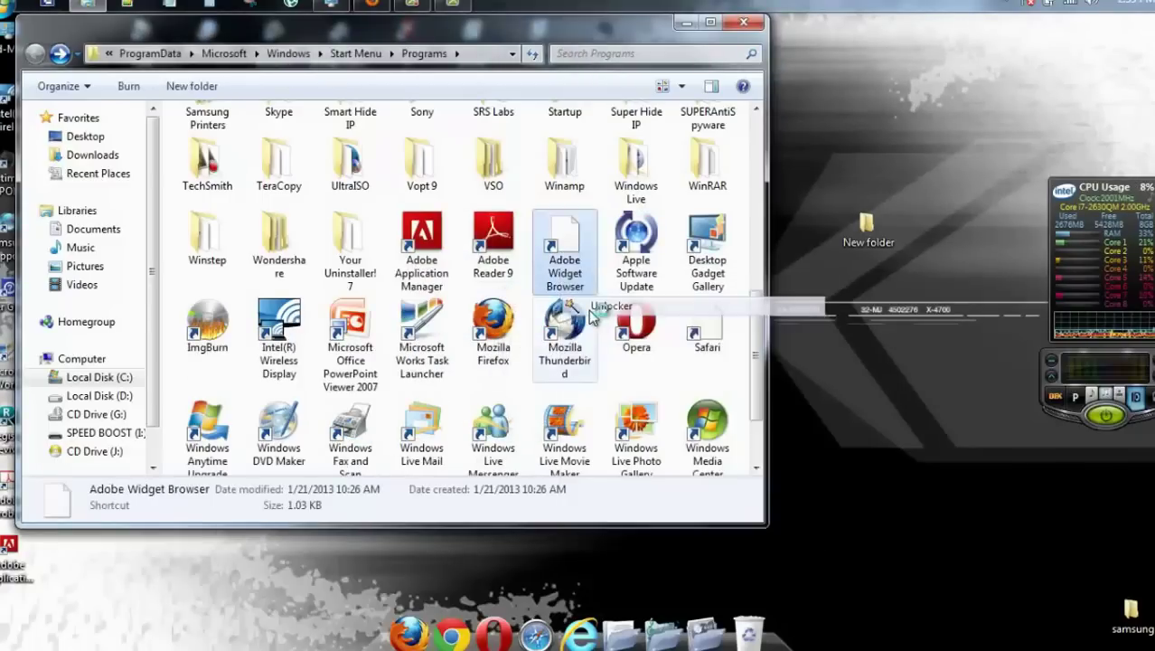
{"action": "left_click", "coordinate": [510, 389]}
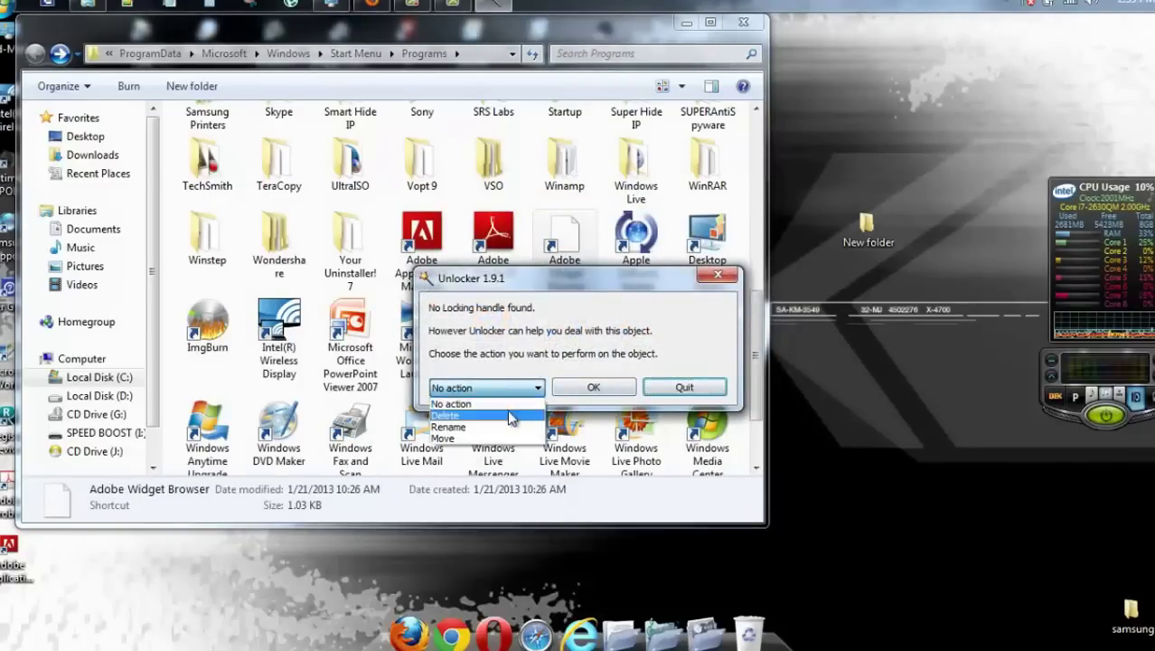
{"action": "left_click", "coordinate": [505, 437]}
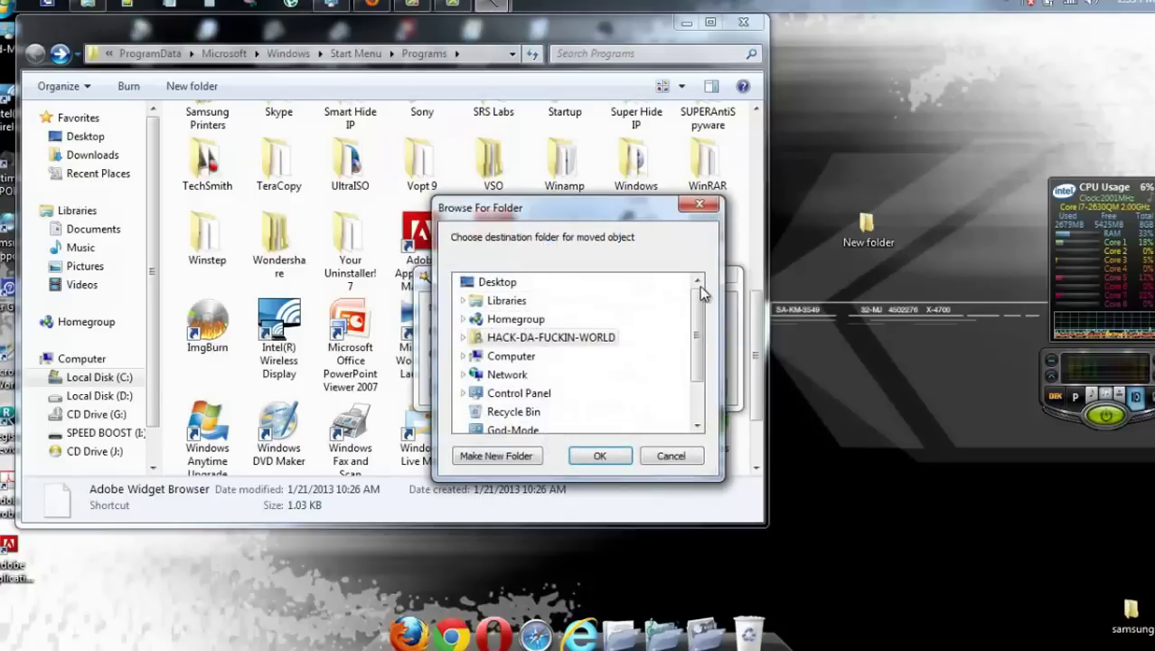
{"action": "scroll", "coordinate": [702, 309], "scroll_direction": "down", "scroll_amount": 1}
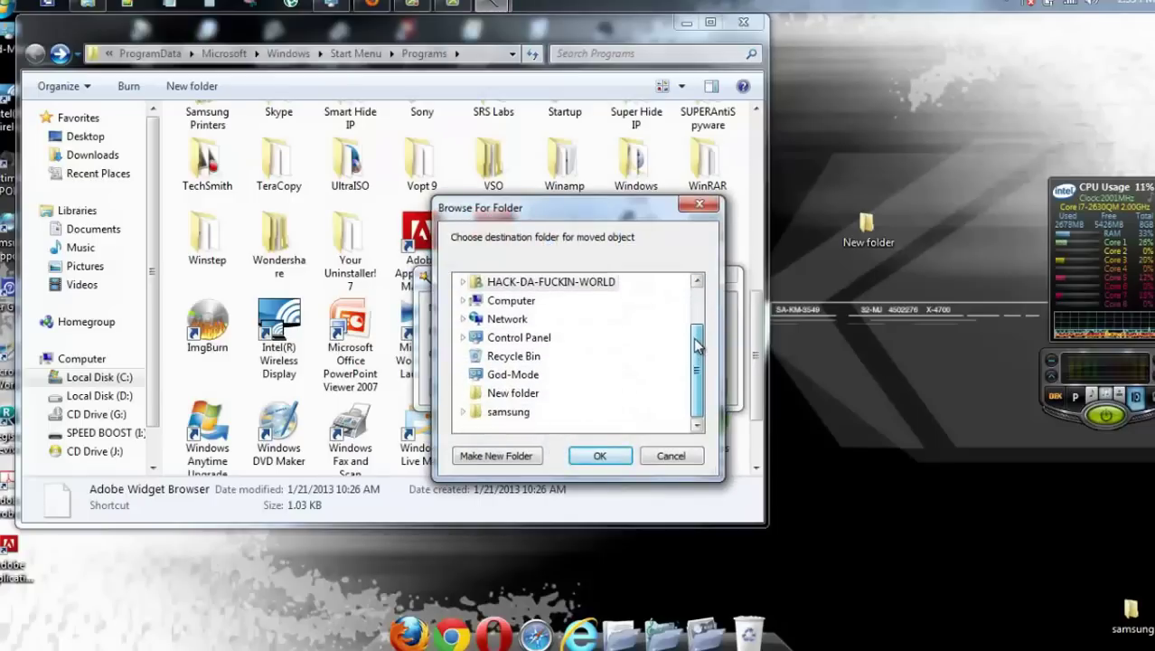
{"action": "left_click", "coordinate": [523, 395]}
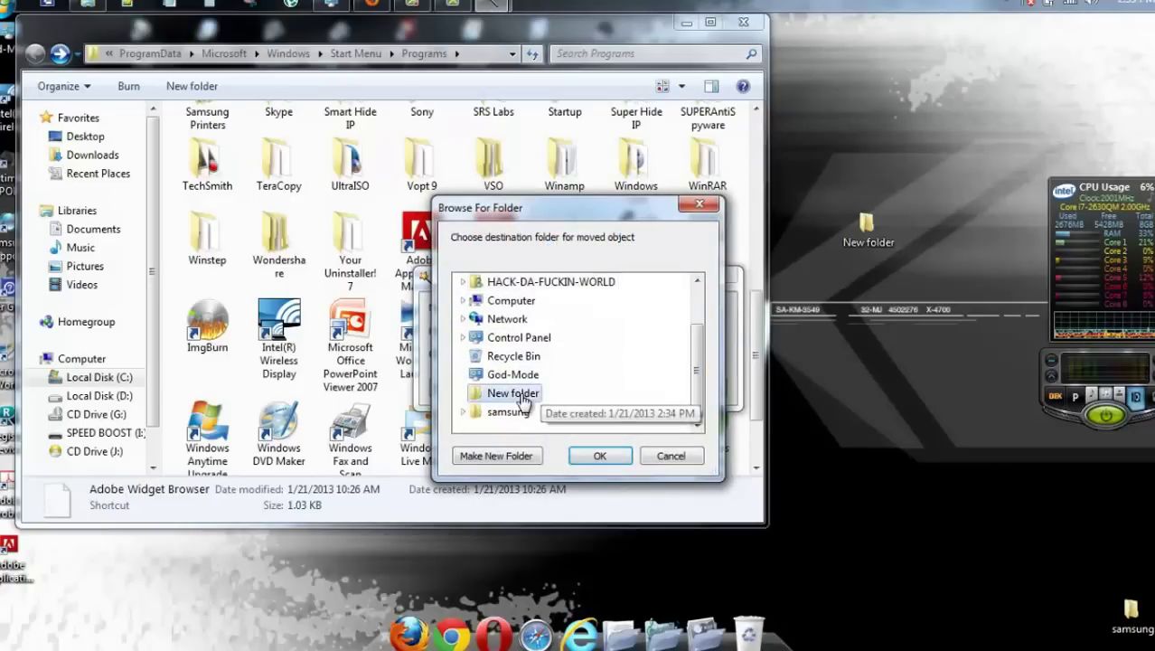
{"action": "left_click", "coordinate": [603, 456]}
{"action": "left_click", "coordinate": [594, 387]}
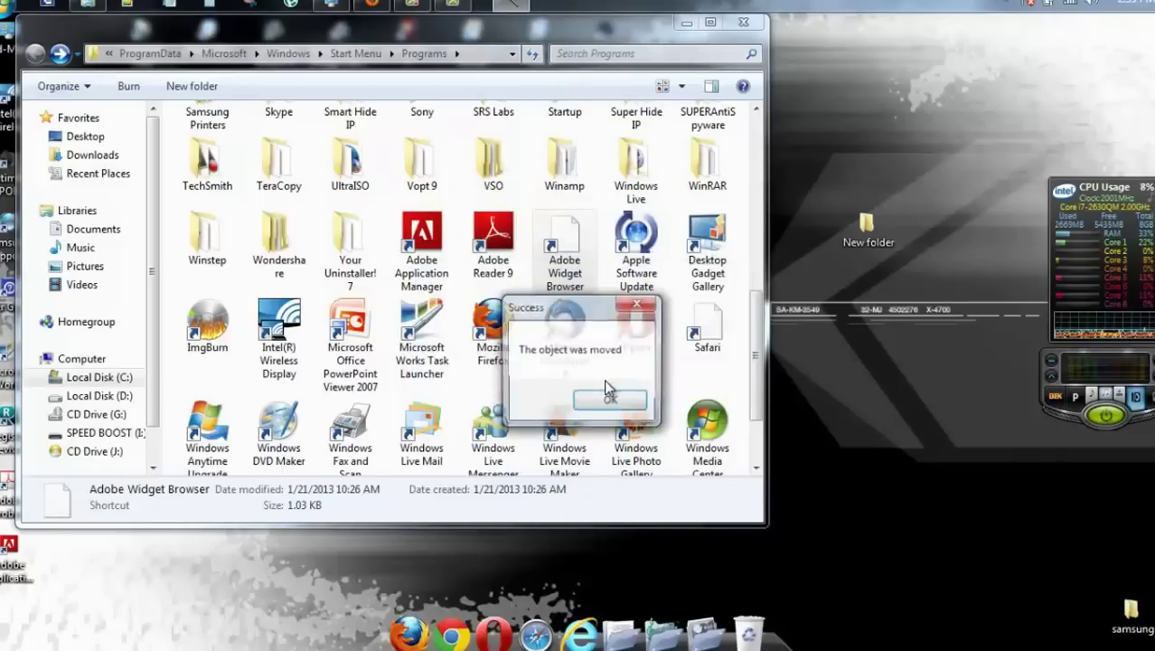
{"action": "left_click", "coordinate": [611, 402]}
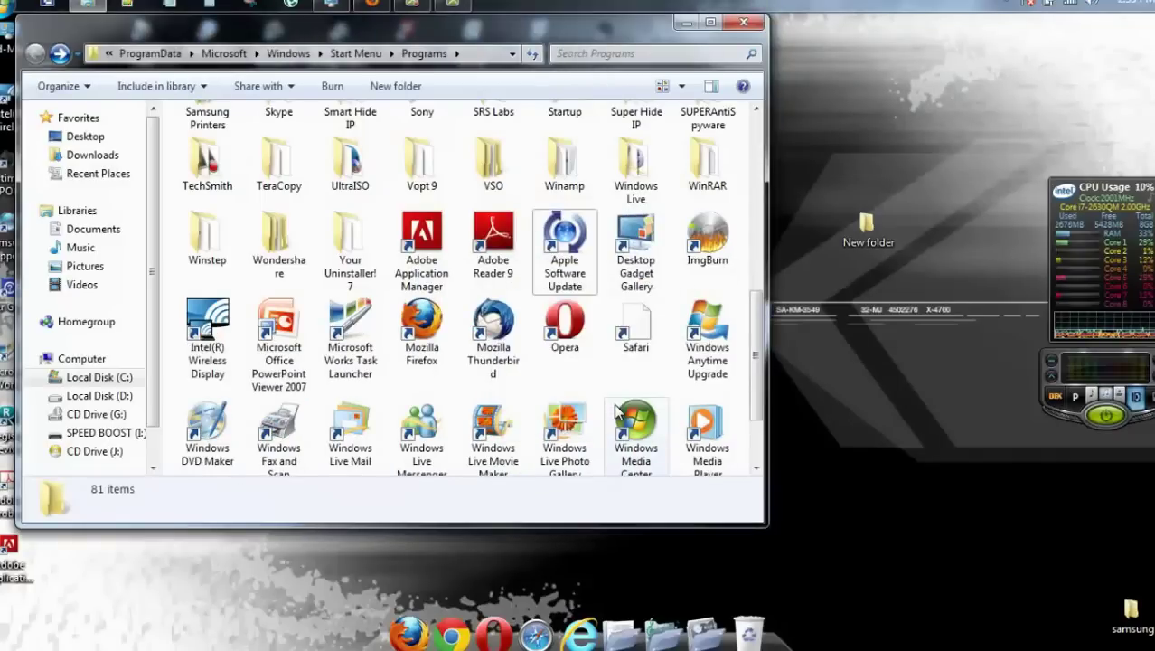
- Move the Safari shortcut from Programs to New folder on the desktop with Unlocker's Move action
{"action": "right_click", "coordinate": [637, 332]}
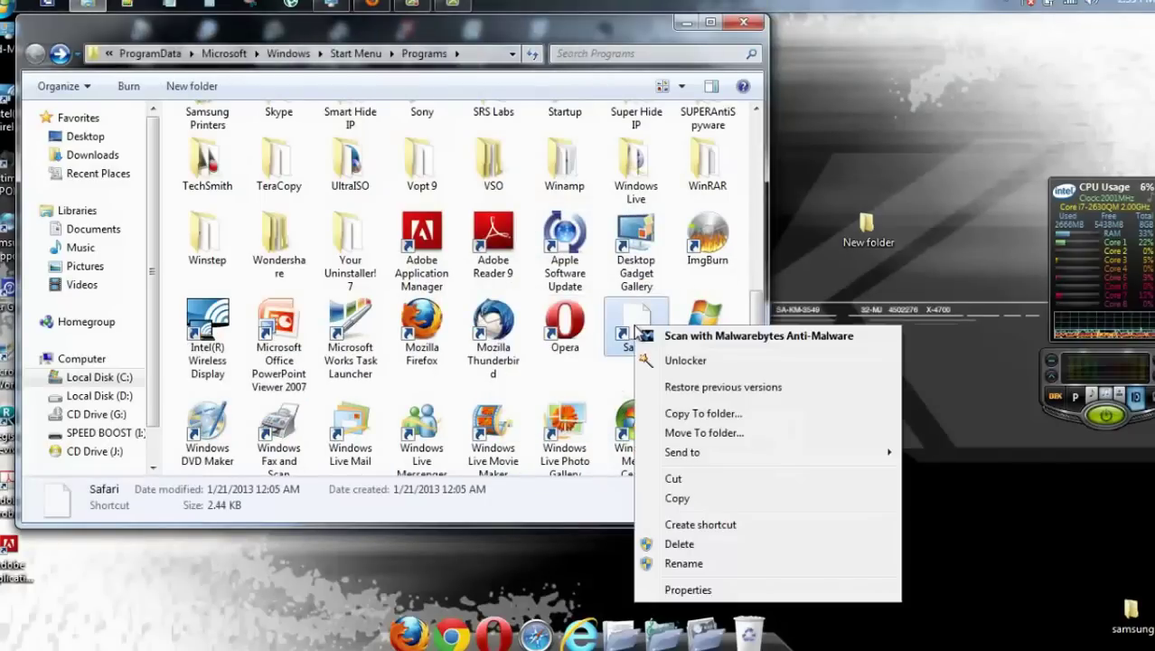
{"action": "left_click", "coordinate": [676, 362]}
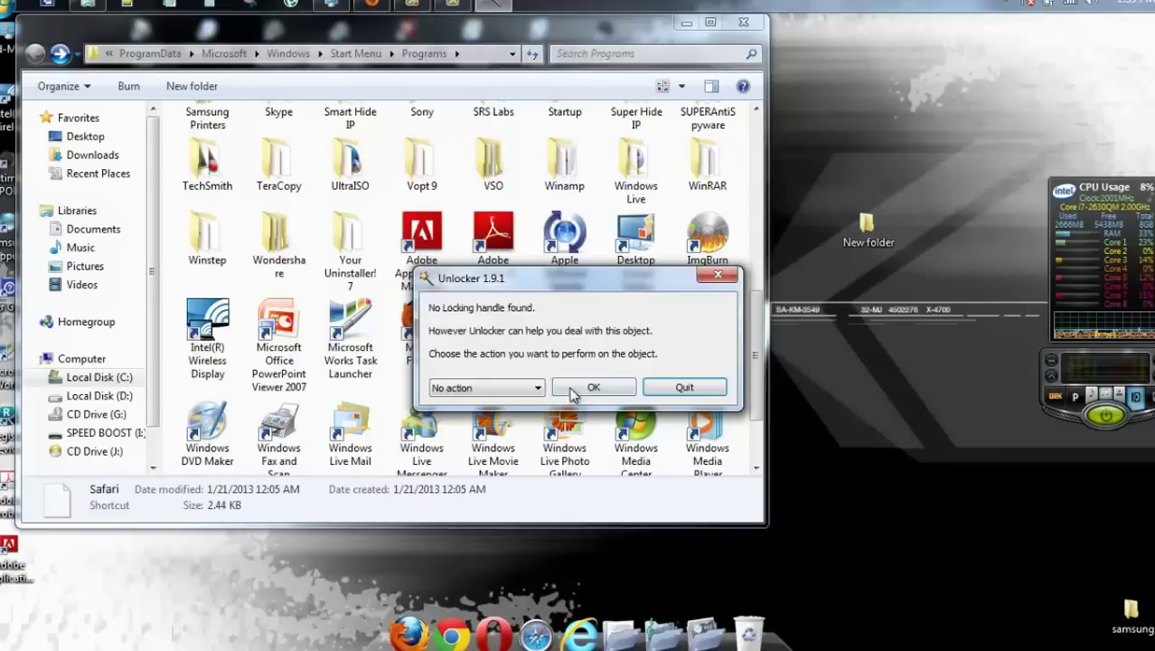
{"action": "left_click", "coordinate": [523, 387]}
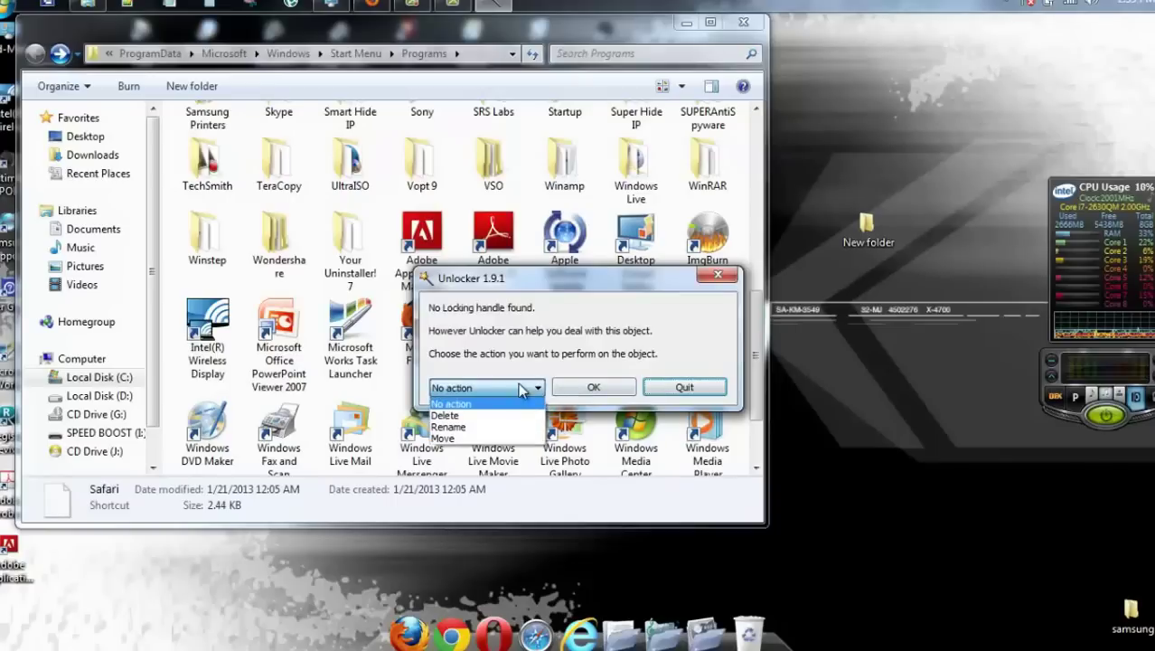
{"action": "left_click", "coordinate": [514, 439]}
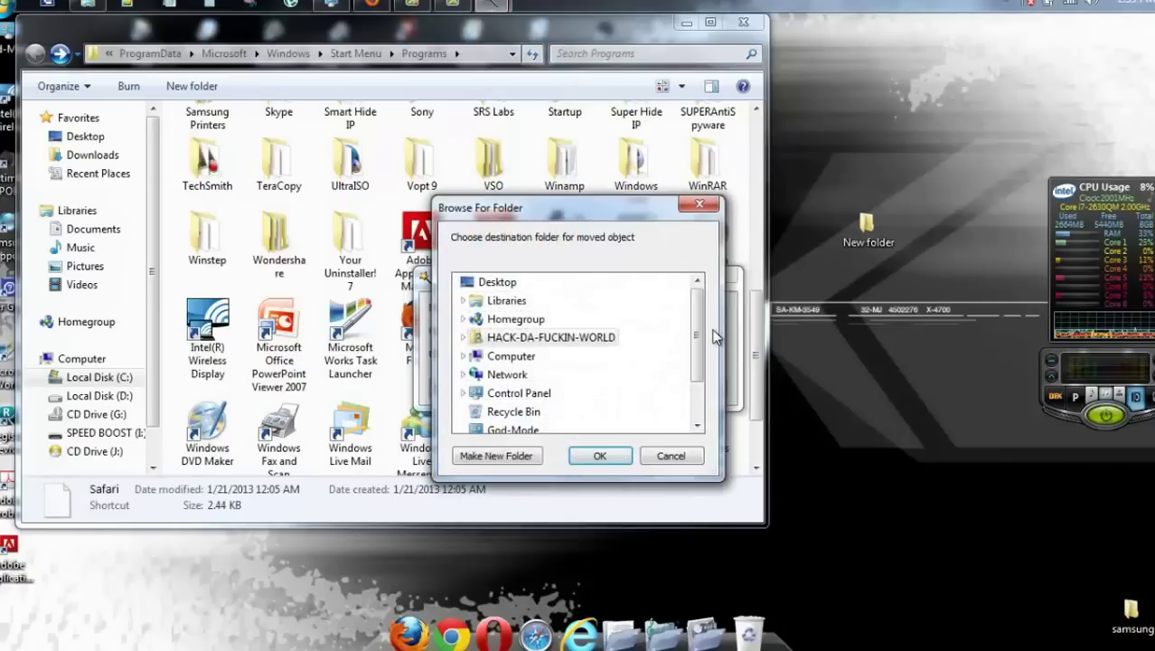
{"action": "left_click_drag", "start_coordinate": [701, 337], "coordinate": [697, 372]}
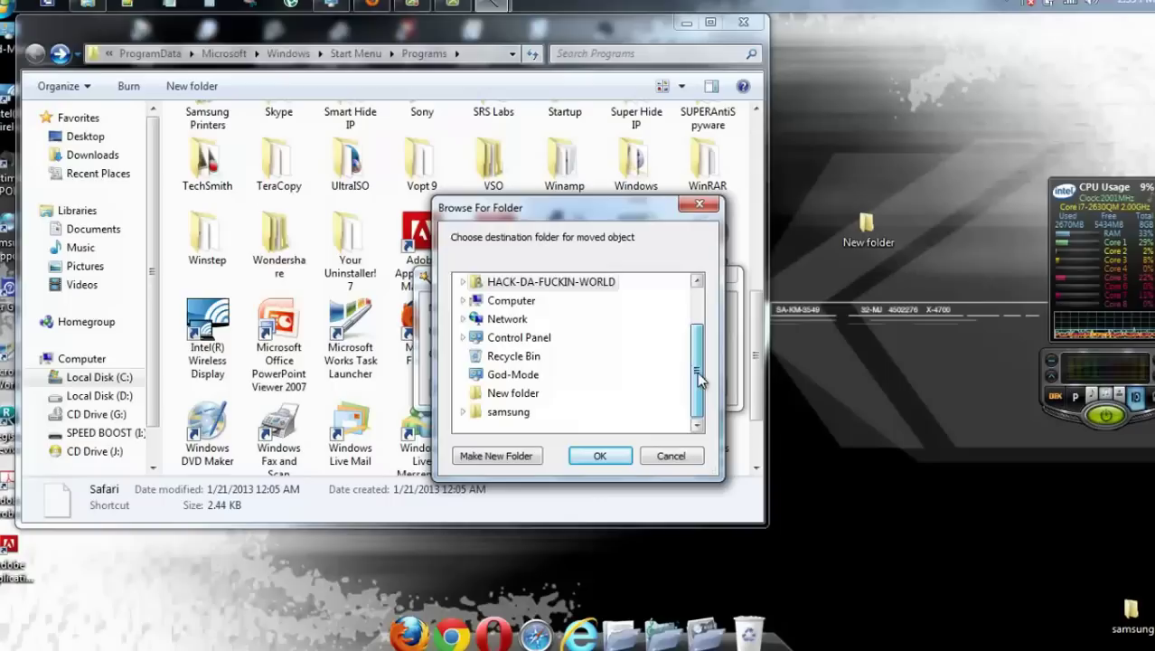
{"action": "left_click", "coordinate": [513, 394]}
{"action": "left_click", "coordinate": [613, 457]}
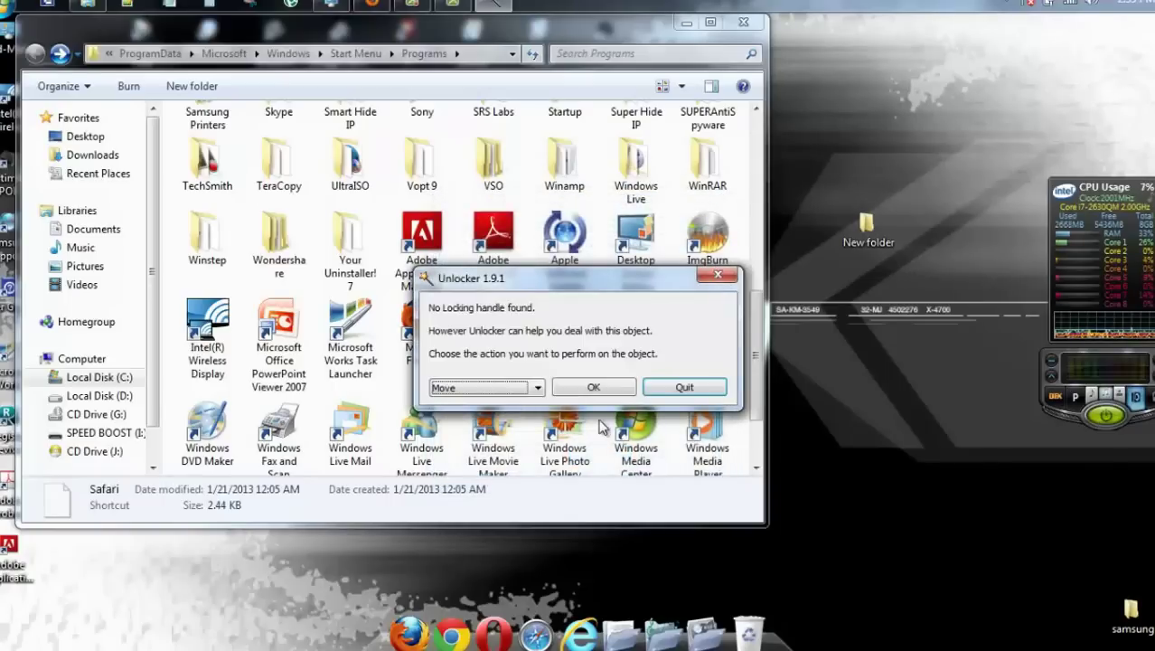
{"action": "left_click", "coordinate": [605, 391]}
{"action": "left_click", "coordinate": [611, 402]}
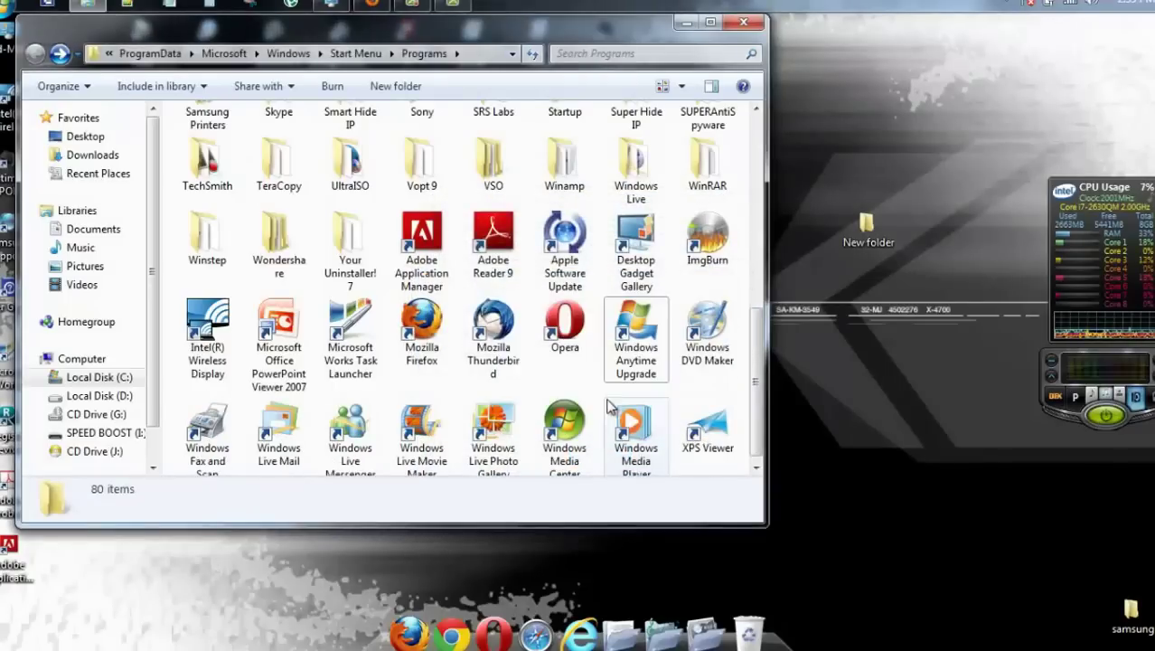
- Open New folder on the desktop to check the moved shortcuts and their icons, and close it
{"action": "mouse_move", "coordinate": [758, 362]}
{"action": "left_mouse_down"}
{"action": "mouse_move", "coordinate": [749, 298]}
{"action": "mouse_move", "coordinate": [754, 366]}
{"action": "left_mouse_up"}
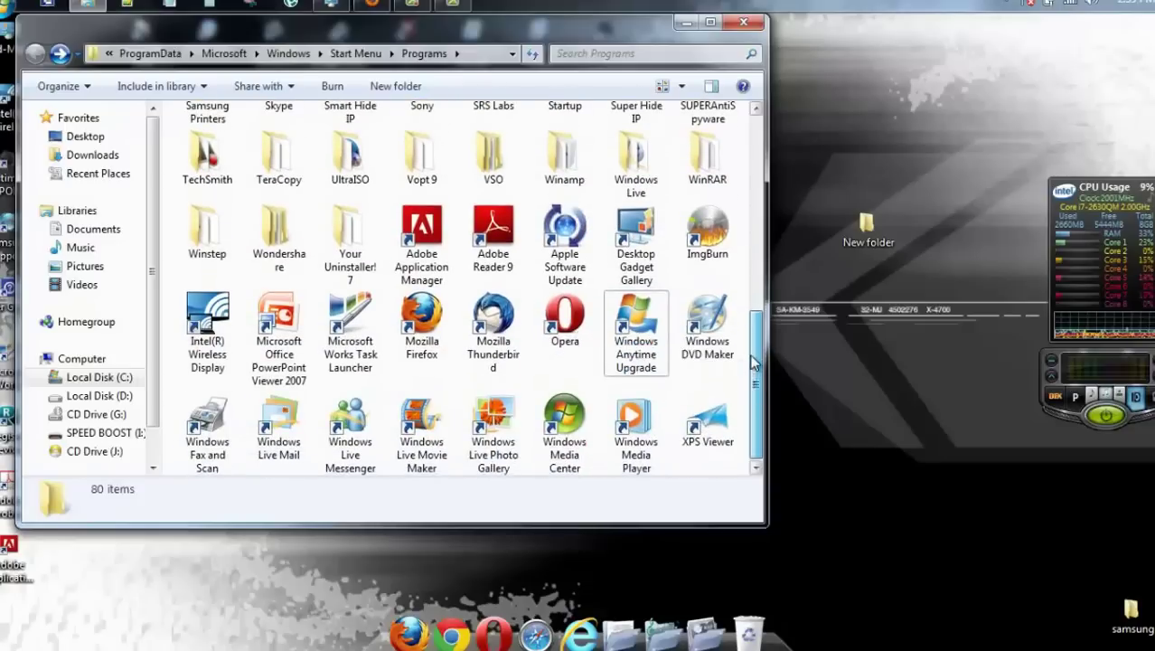
{"action": "left_click", "coordinate": [860, 241]}
{"action": "double_click", "coordinate": [860, 241]}
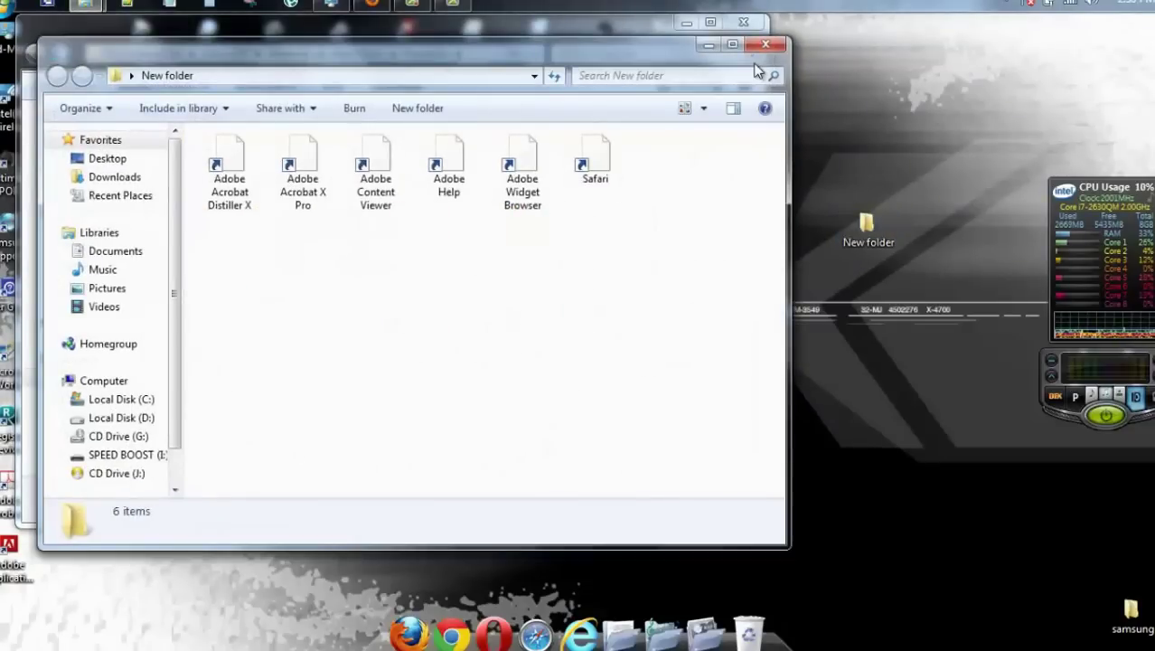
{"action": "left_click", "coordinate": [761, 52]}
- Take ownership of New folder on the desktop and reopen it
{"action": "right_click", "coordinate": [858, 233]}
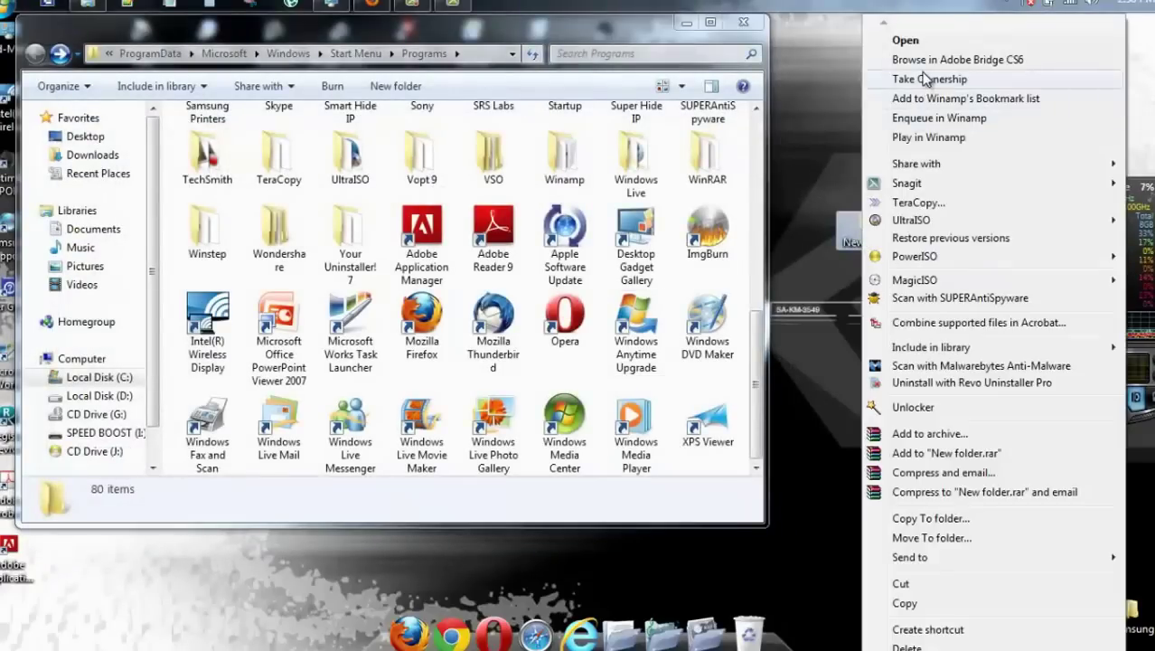
{"action": "left_click", "coordinate": [927, 79]}
{"action": "double_click", "coordinate": [866, 228]}
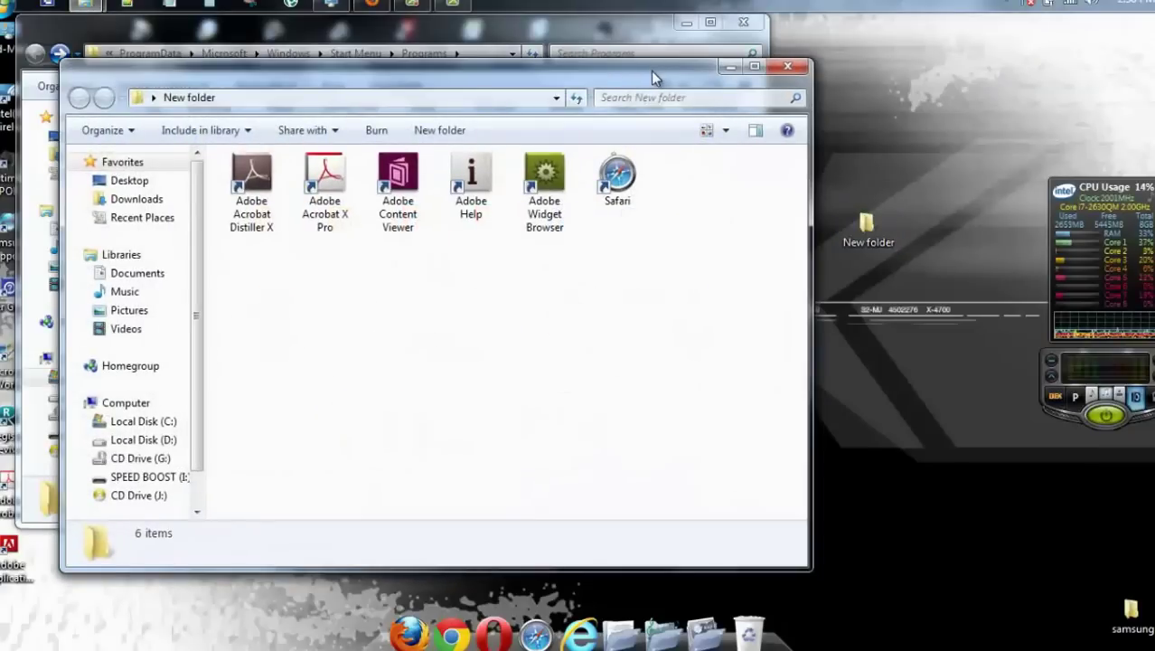
- Place the New folder window beside Programs and move all six shortcuts from it back into the Programs folder
{"action": "left_click_drag", "start_coordinate": [651, 71], "coordinate": [1106, 143]}
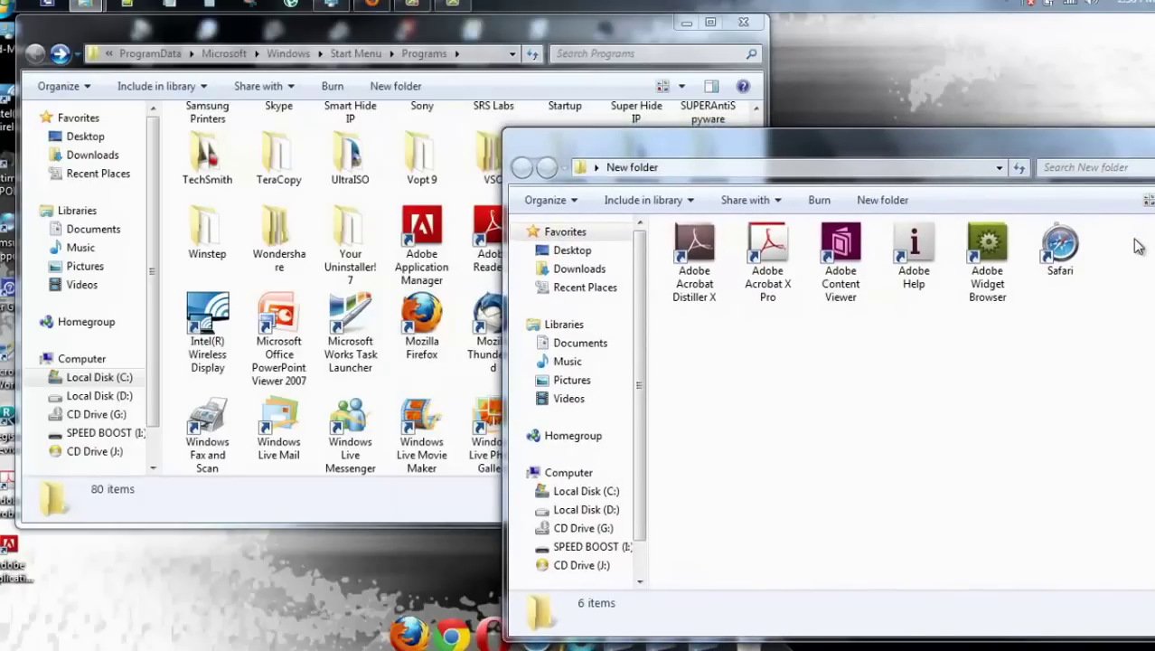
{"action": "left_click_drag", "start_coordinate": [1137, 239], "coordinate": [696, 271]}
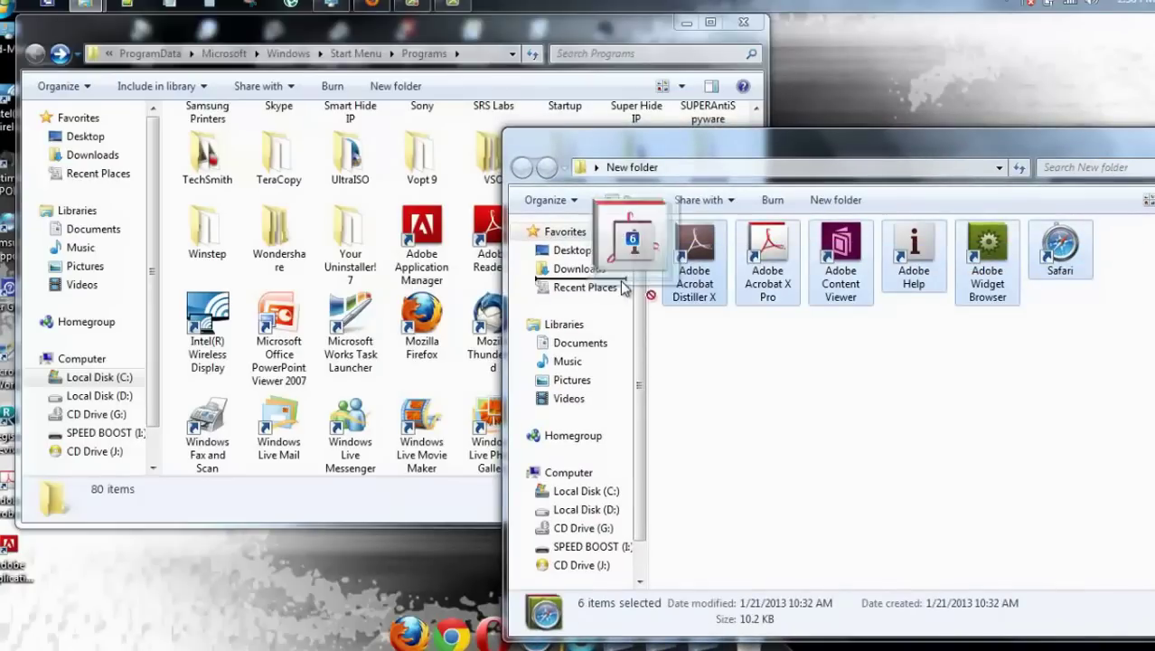
{"action": "left_click_drag", "start_coordinate": [622, 287], "coordinate": [451, 389]}
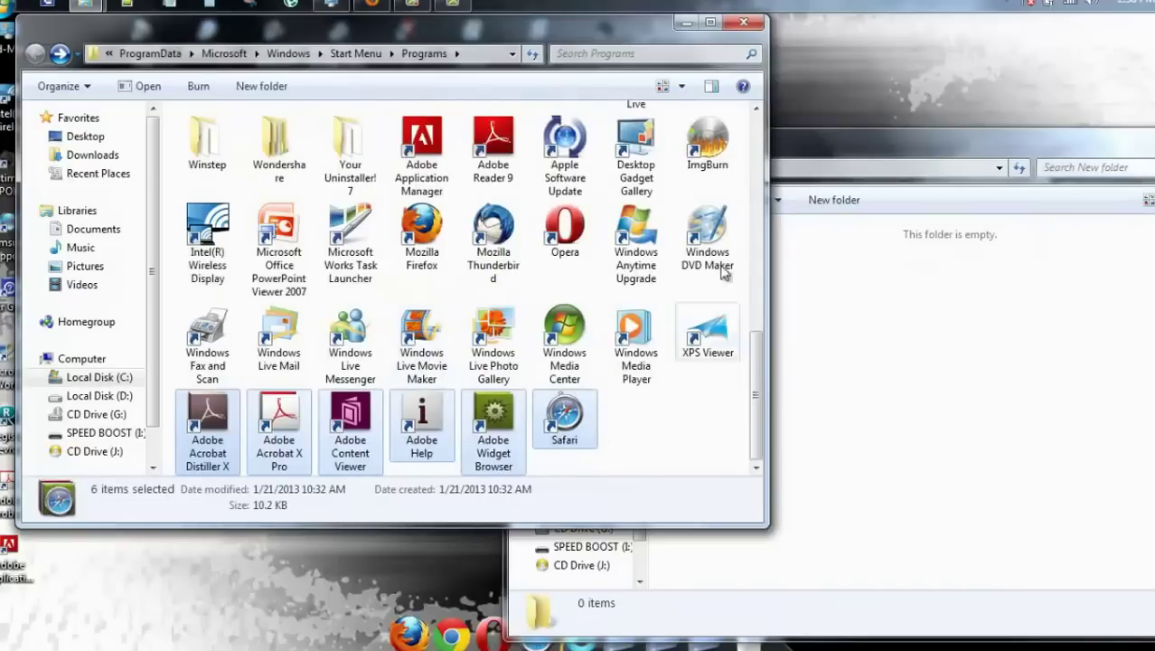
- Close the Programs window and the emptied New folder window
{"action": "left_click", "coordinate": [741, 23]}
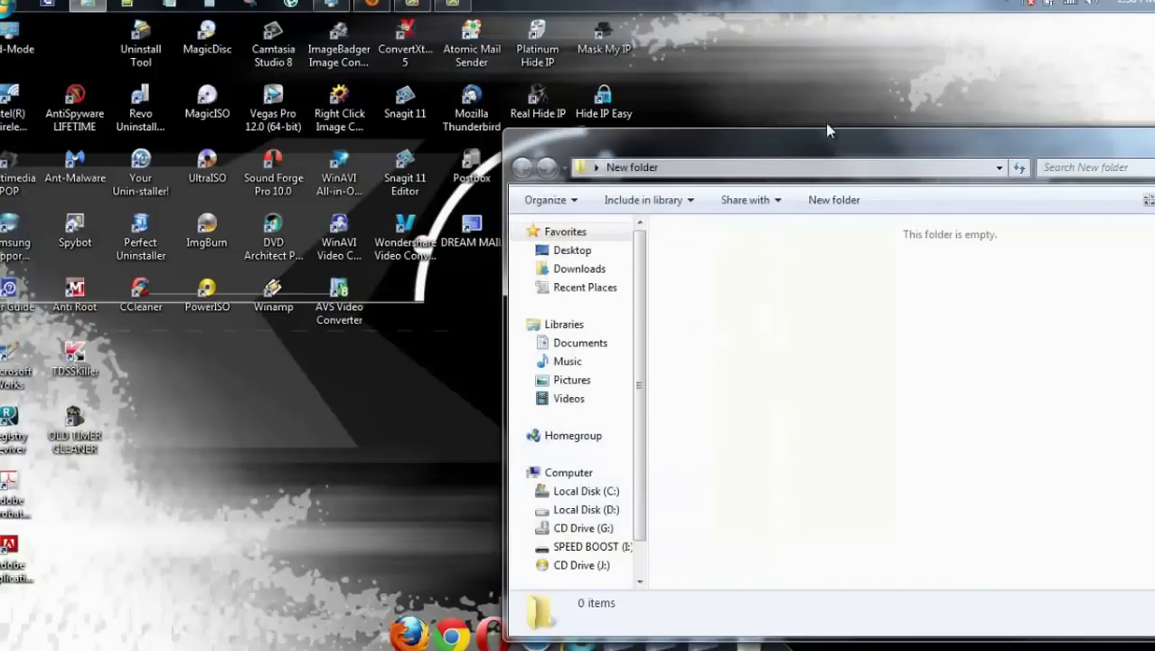
{"action": "left_click_drag", "start_coordinate": [861, 158], "coordinate": [723, 137]}
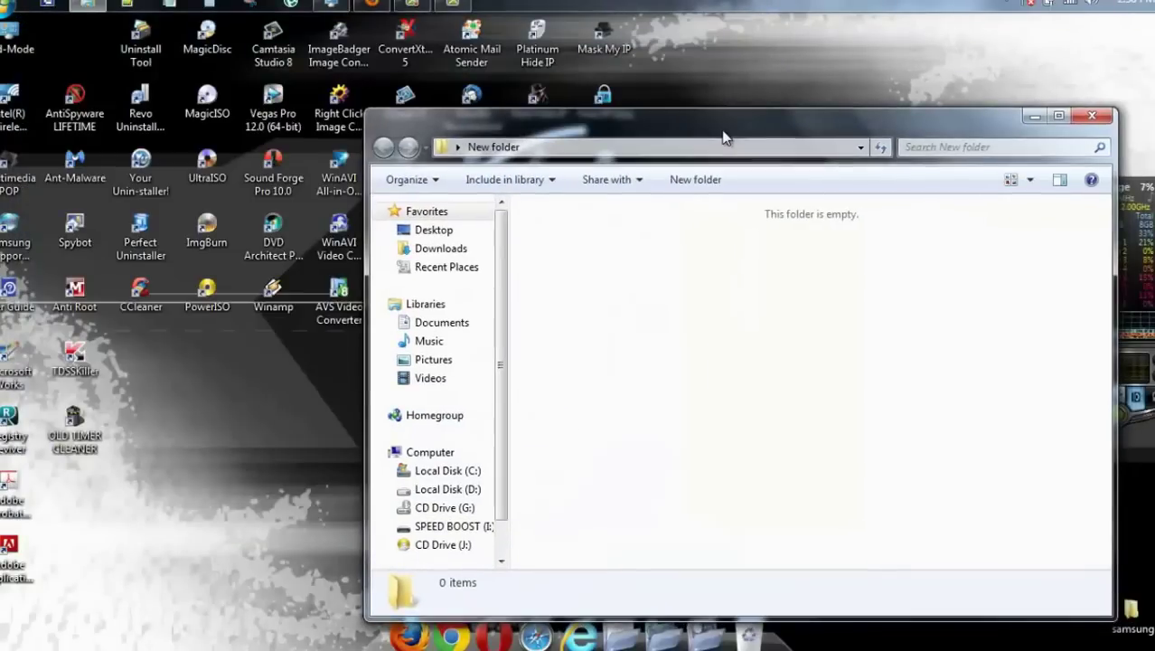
{"action": "left_click", "coordinate": [1093, 116]}
- Look through the full program list in the Start Menu to check the shortcut icons and the Sony entry
{"action": "left_click", "coordinate": [9, 9]}
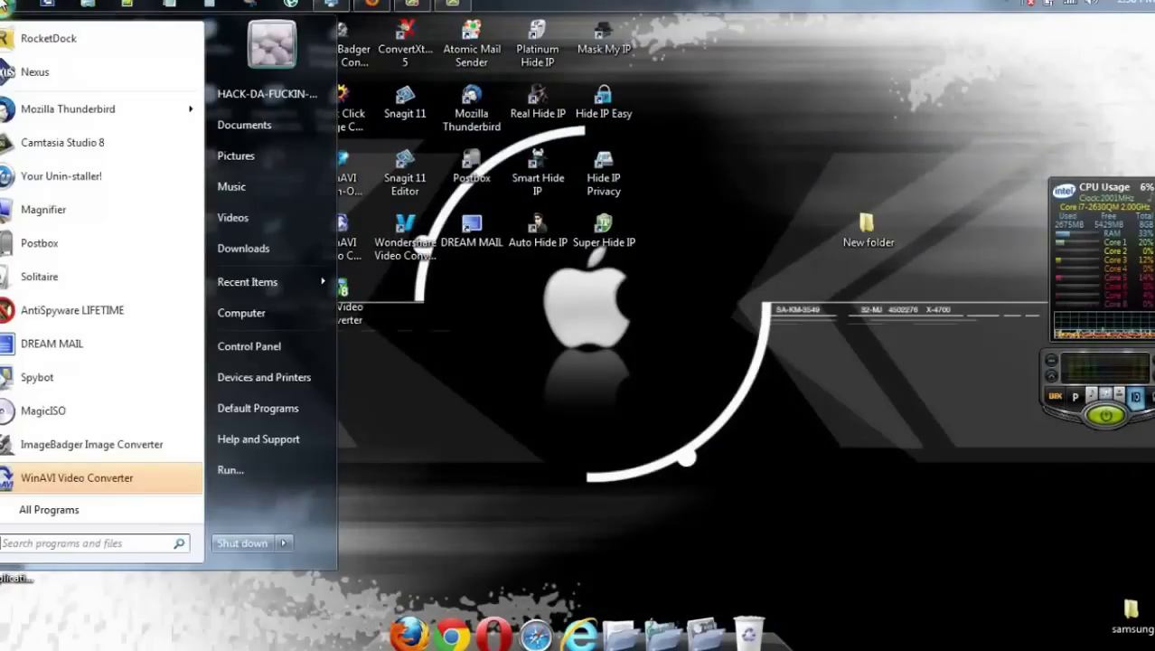
{"action": "left_click", "coordinate": [72, 509]}
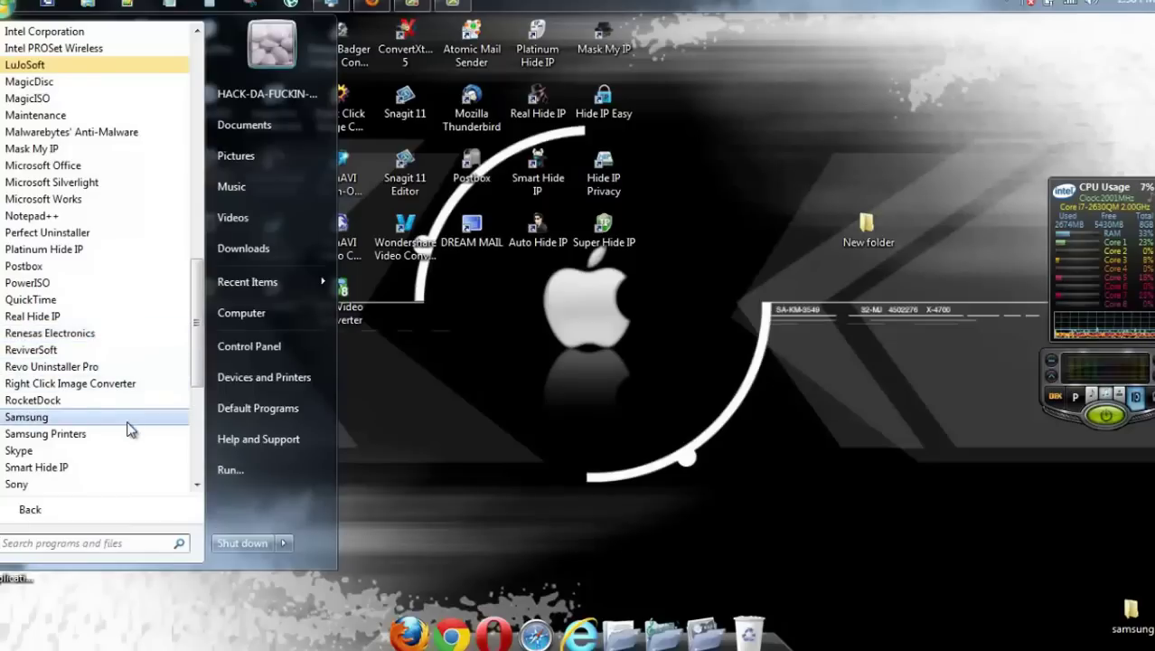
{"action": "left_click", "coordinate": [111, 480]}
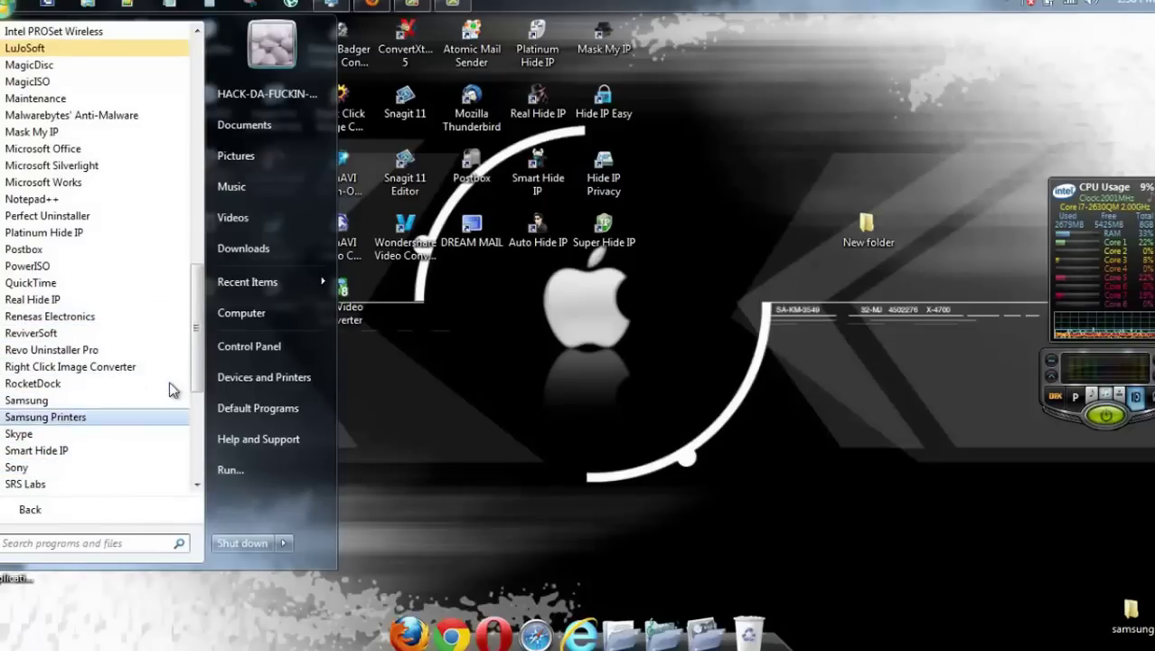
{"action": "left_click_drag", "start_coordinate": [194, 335], "coordinate": [182, 113]}
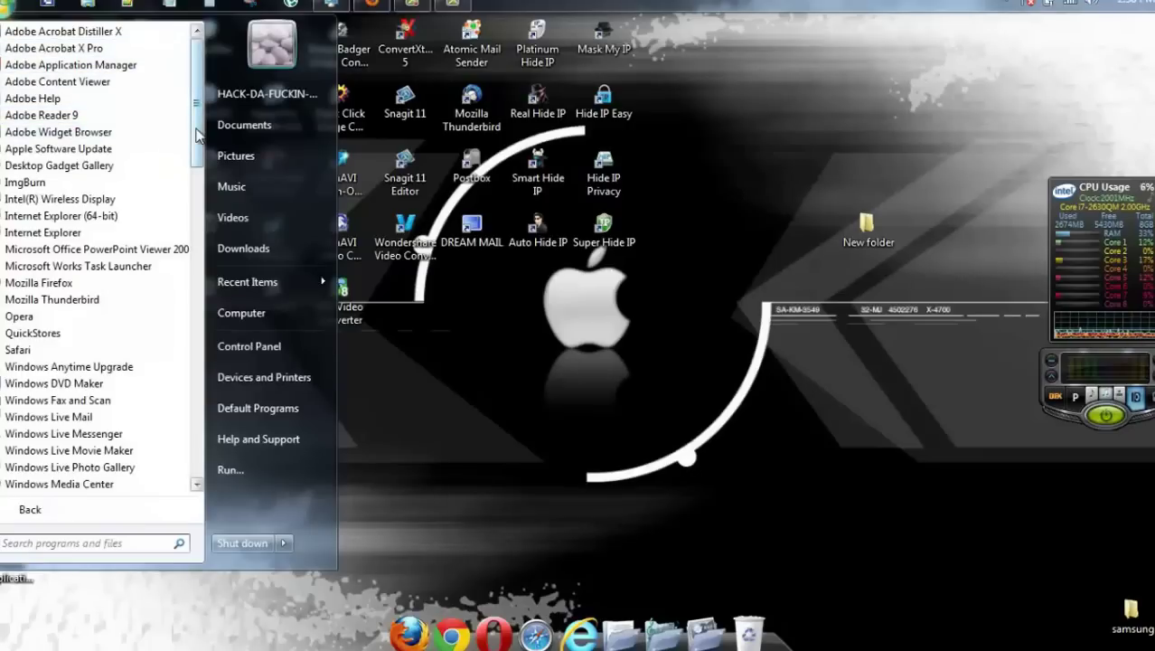
{"action": "left_click_drag", "start_coordinate": [197, 136], "coordinate": [230, 348]}
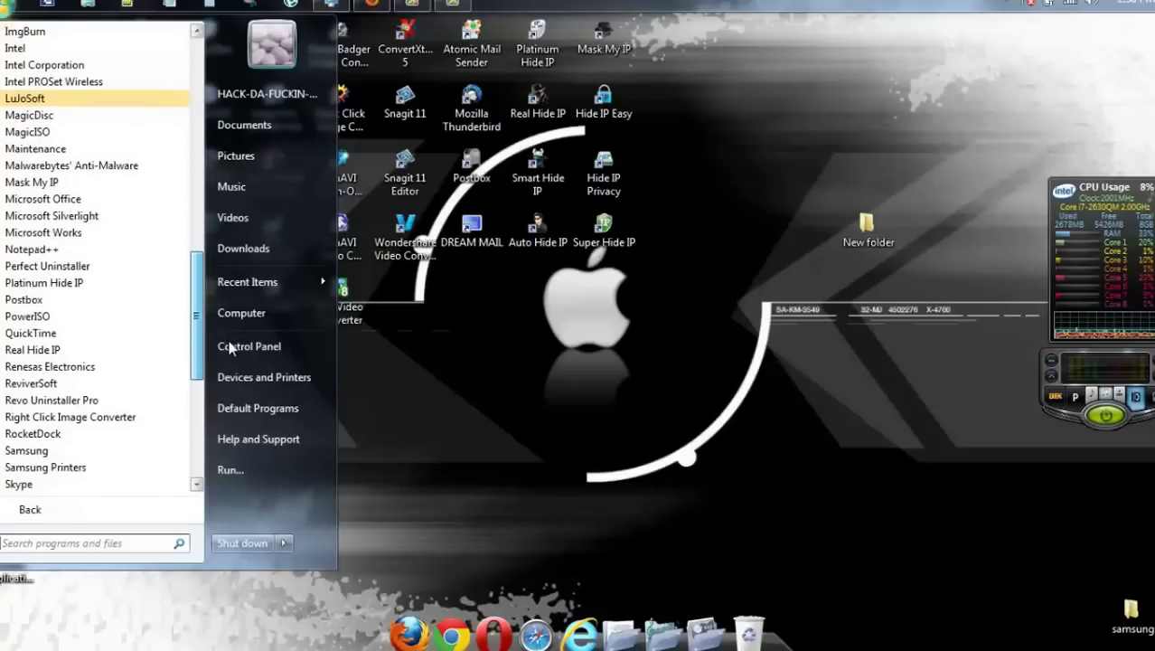
- Run the ProgramData Start Menu Programs path to reopen the Programs folder, and open its Sony folder
{"action": "left_click", "coordinate": [247, 466]}
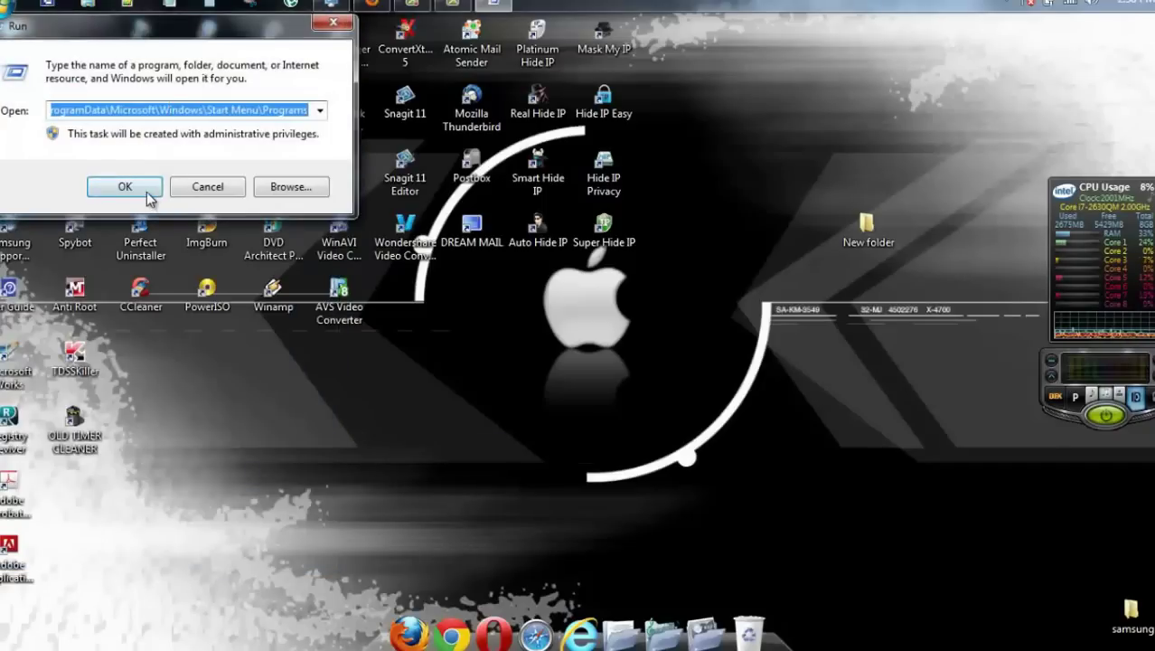
{"action": "left_click", "coordinate": [148, 193]}
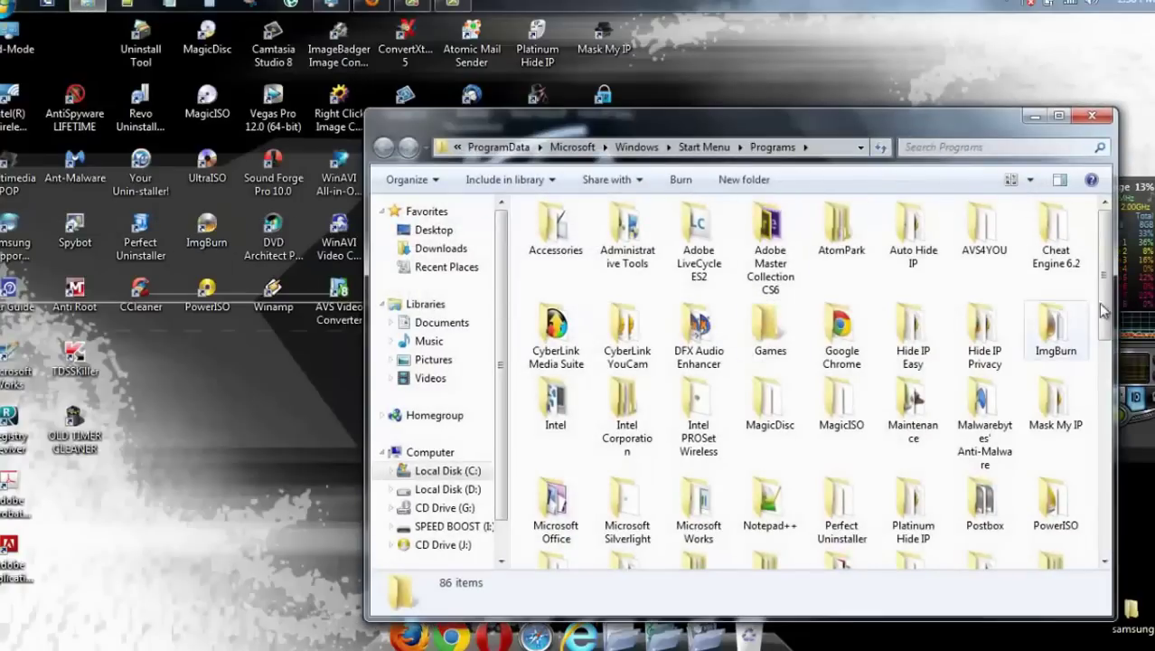
{"action": "left_click_drag", "start_coordinate": [1102, 310], "coordinate": [1125, 451]}
{"action": "double_click", "coordinate": [770, 328]}
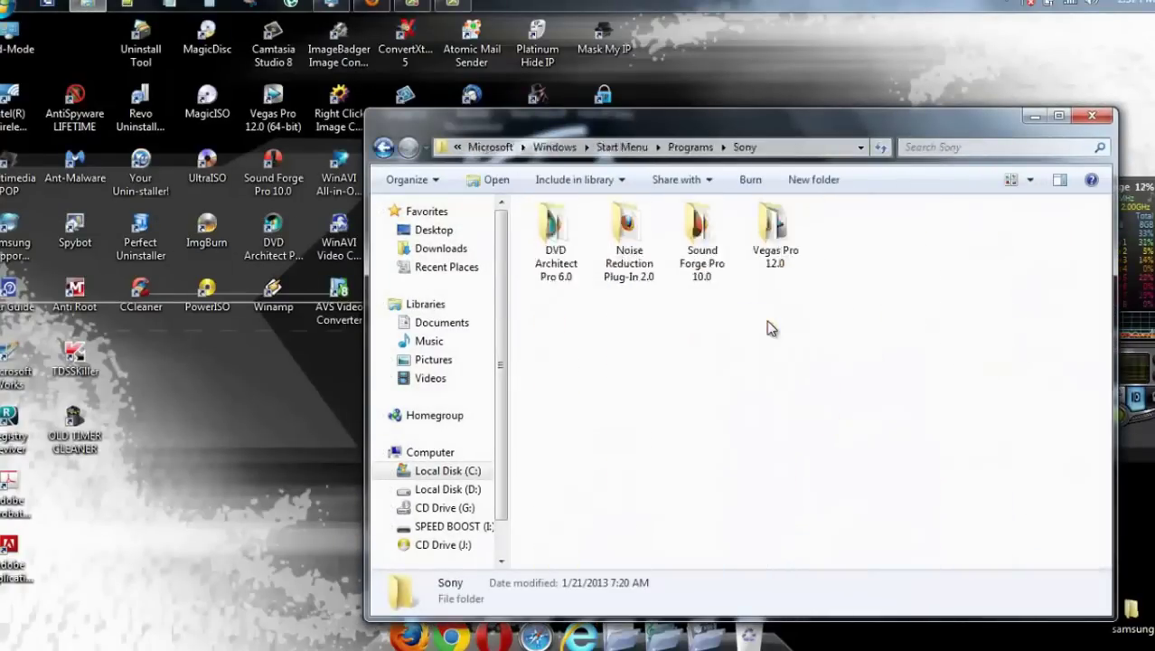
- Move the four program folders from Sony out to the desktop and back into Sony, and close the window
{"action": "left_click_drag", "start_coordinate": [836, 244], "coordinate": [786, 90]}
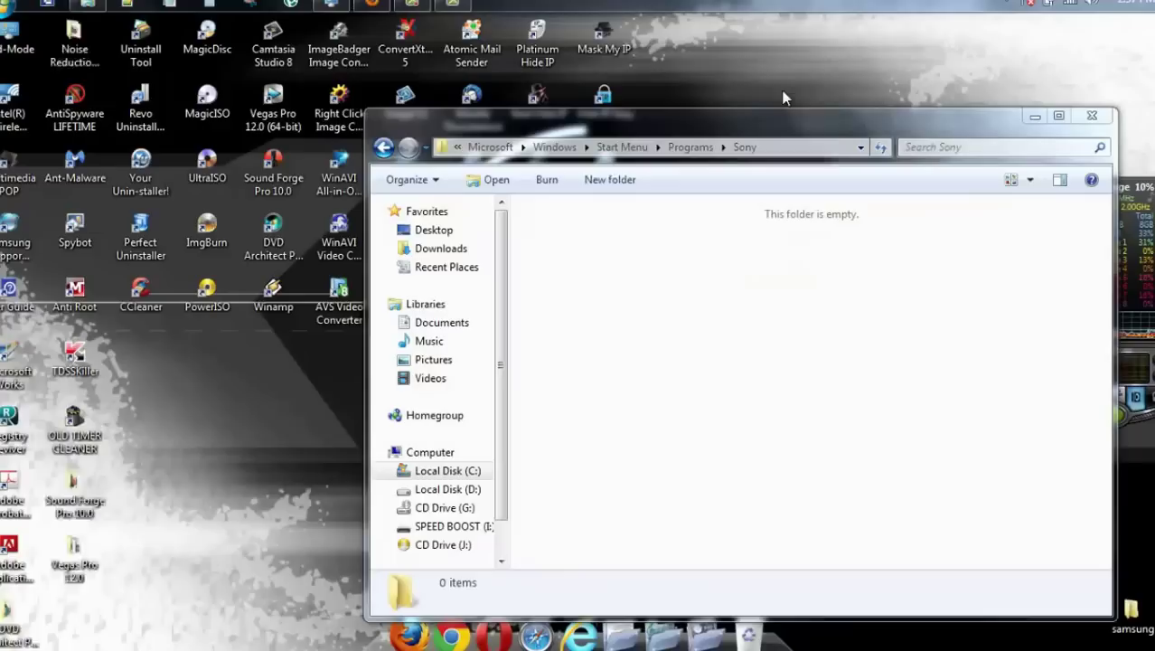
{"action": "left_click_drag", "start_coordinate": [732, 274], "coordinate": [696, 314]}
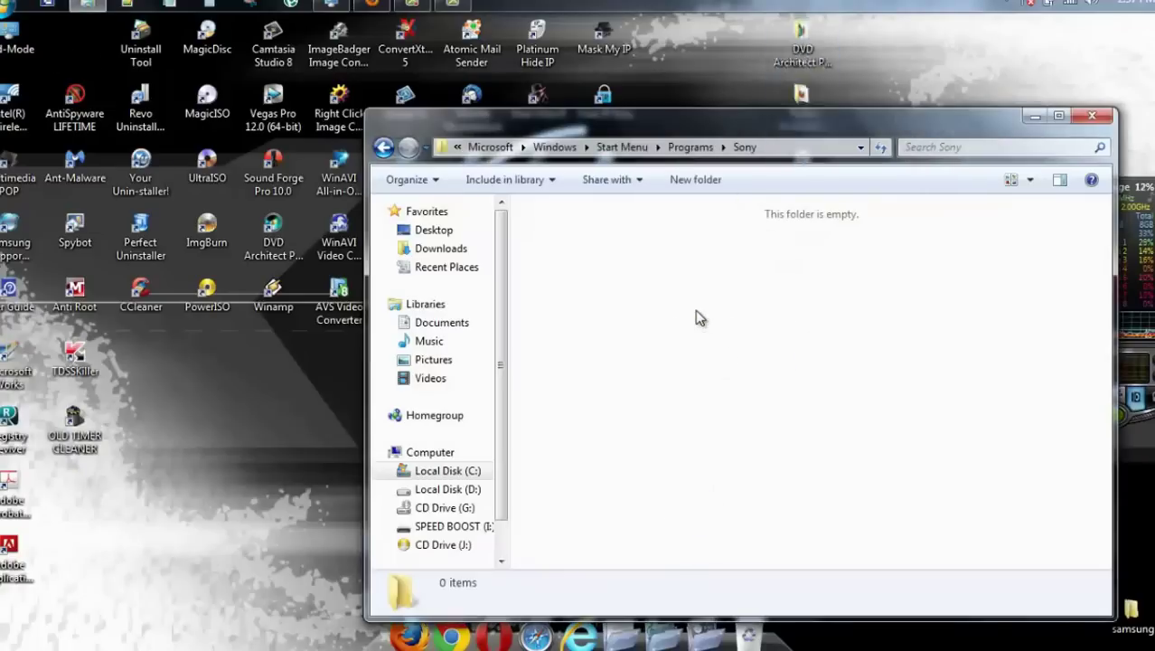
{"action": "left_click", "coordinate": [383, 147]}
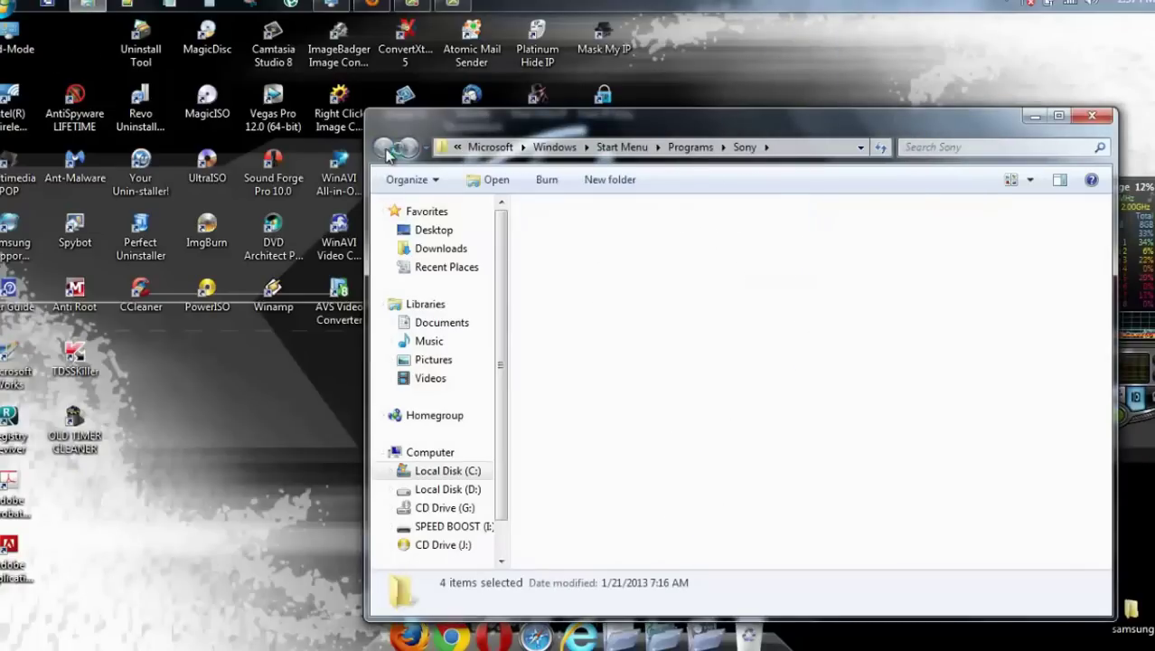
{"action": "left_click", "coordinate": [1092, 116]}
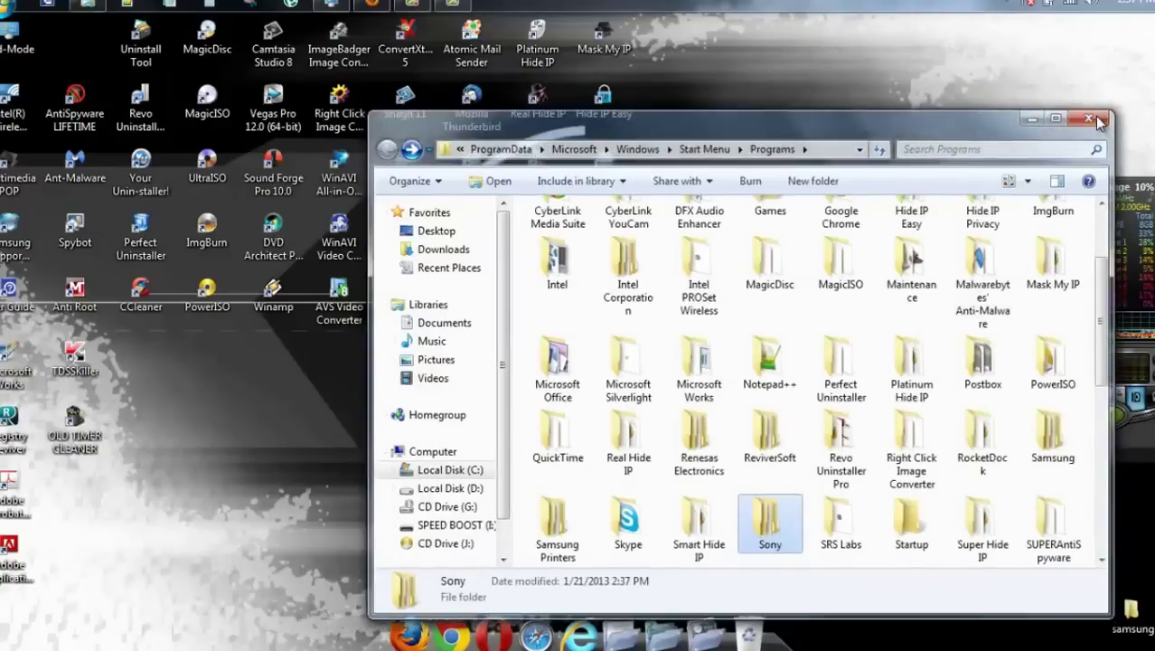
- Expand Sony and DVD Architect Pro 6.0 in the Start Menu's program list to check their entries, and close the menu
{"action": "left_click", "coordinate": [5, 5]}
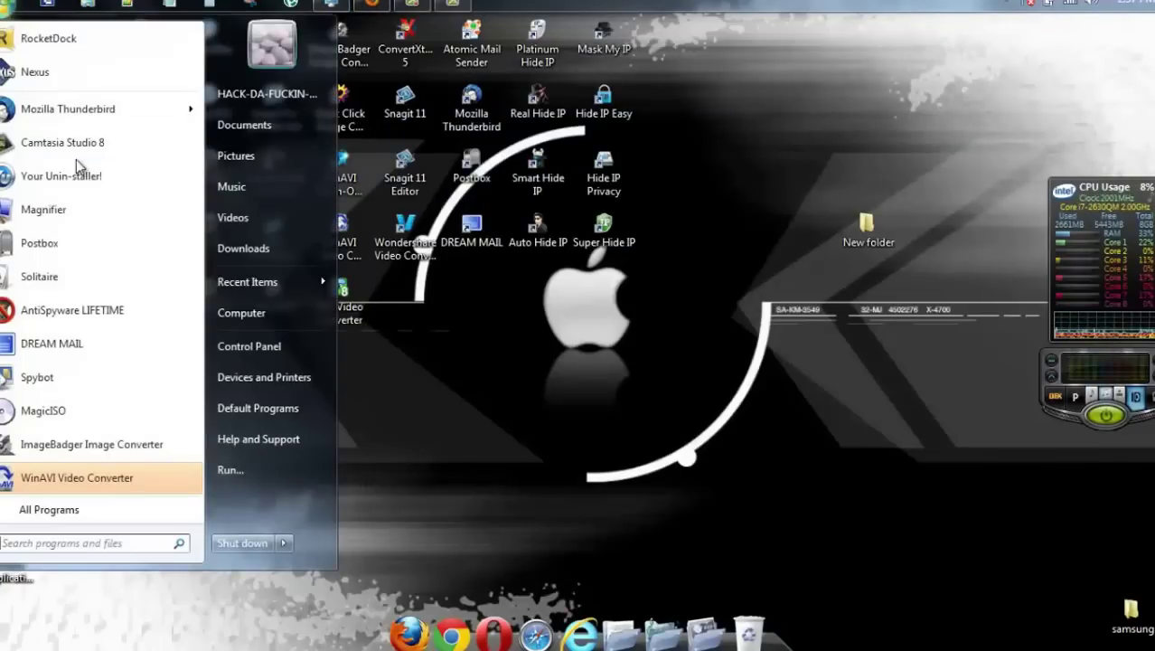
{"action": "left_click", "coordinate": [136, 517]}
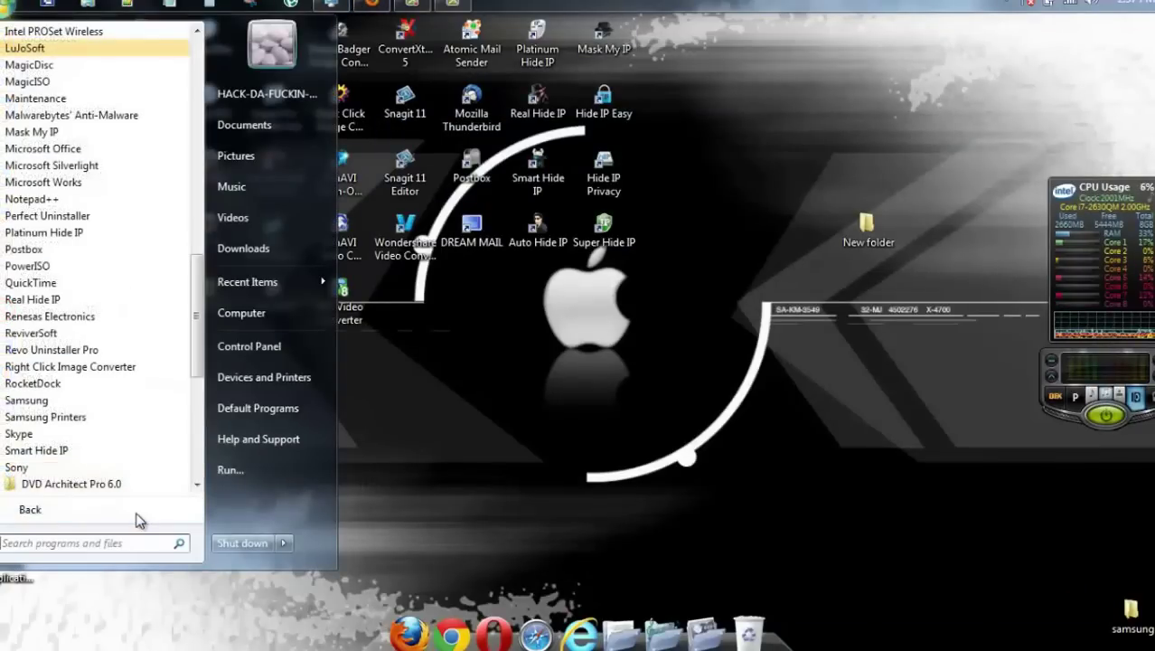
{"action": "left_click", "coordinate": [80, 468]}
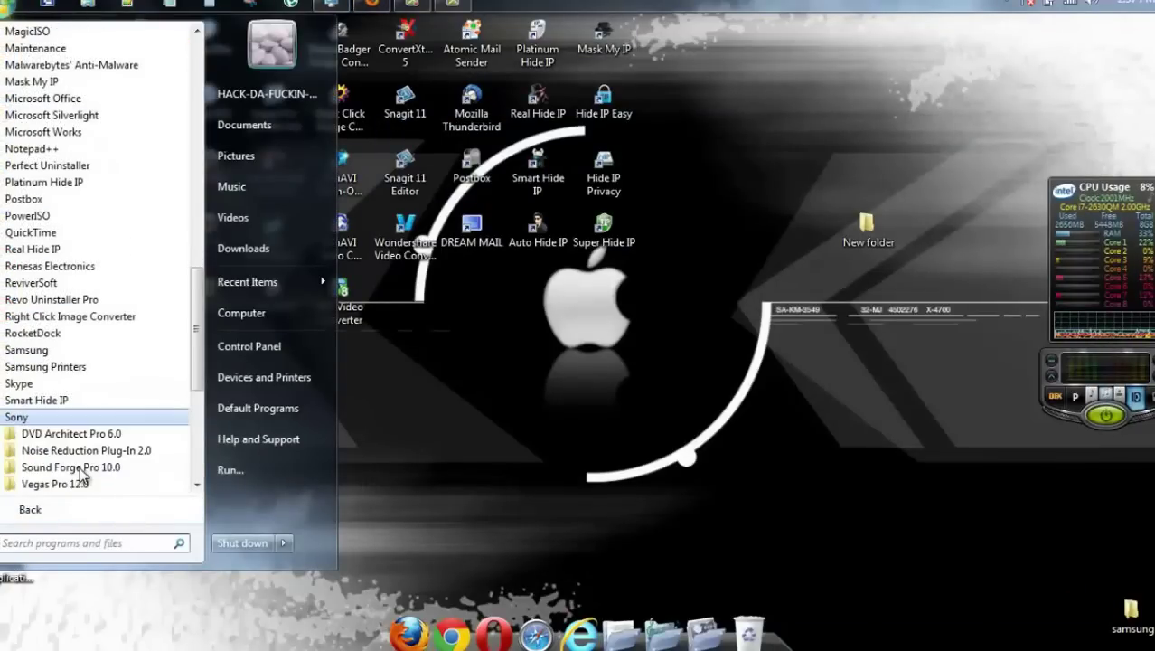
{"action": "left_click", "coordinate": [72, 436]}
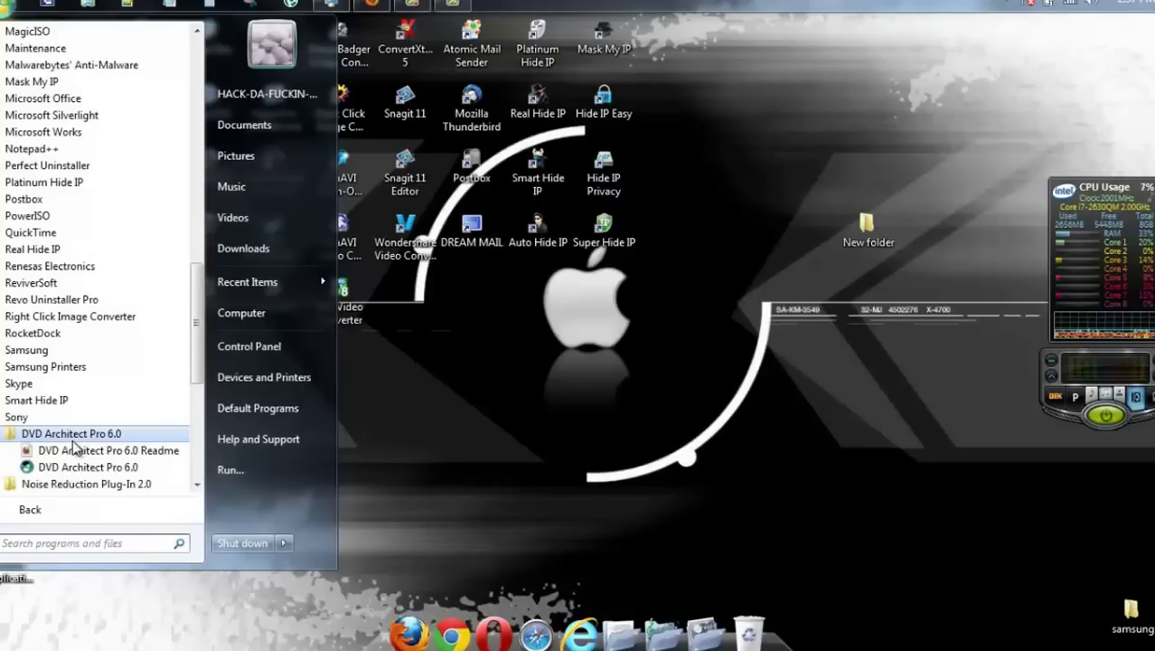
{"action": "left_click", "coordinate": [29, 436]}
{"action": "left_click", "coordinate": [27, 419]}
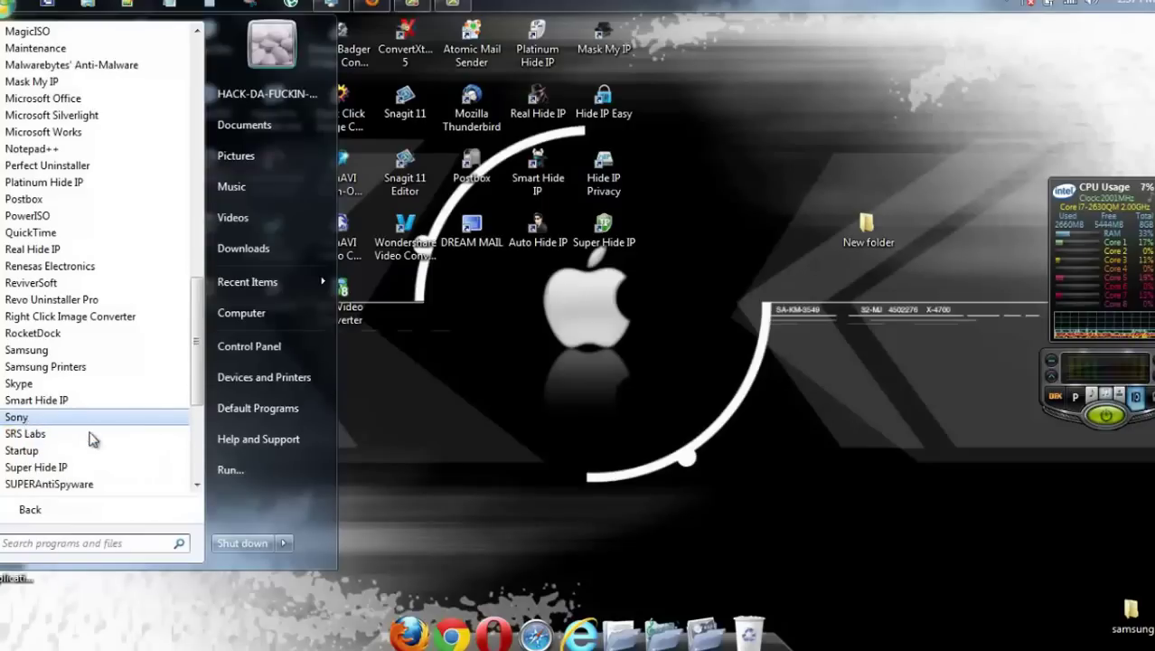
{"action": "left_click", "coordinate": [90, 517]}
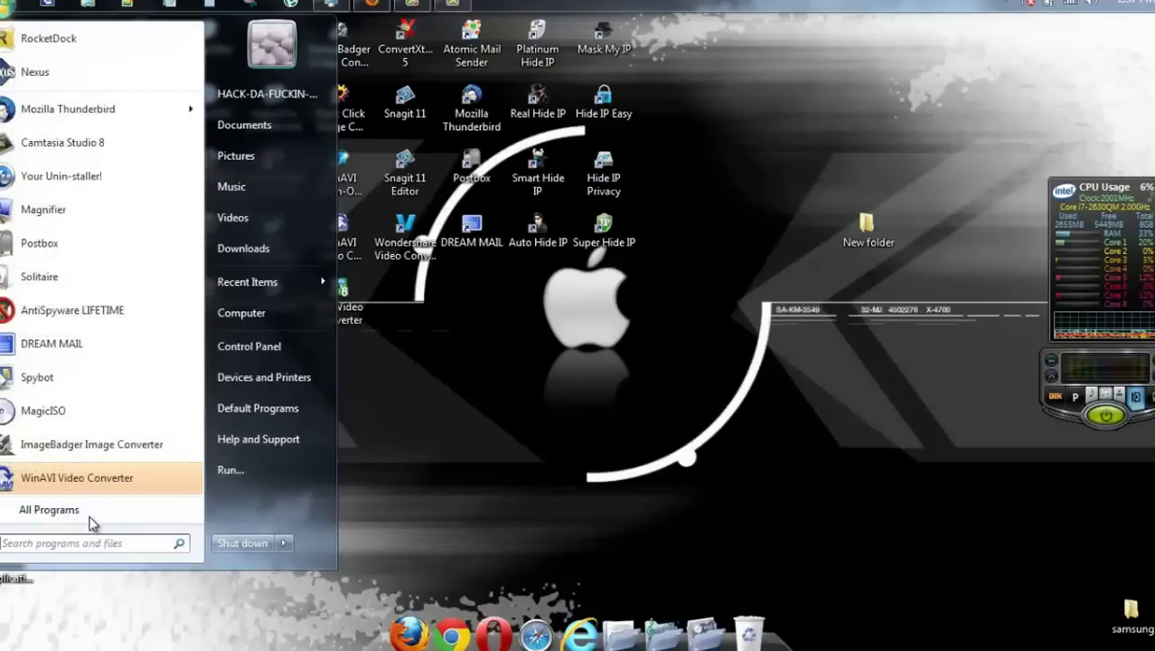
{"action": "left_click", "coordinate": [189, 633]}
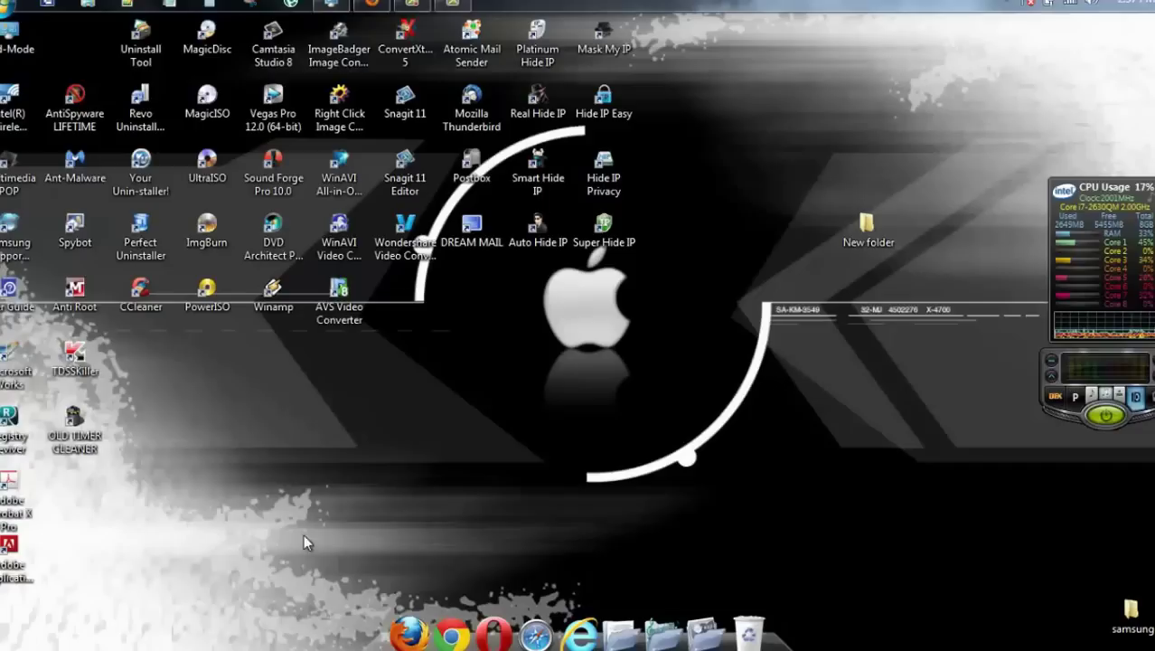
- Delete the emptied New folder from the desktop to the Recycle Bin
{"action": "left_click", "coordinate": [851, 244]}
{"action": "key", "text": "Delete"}
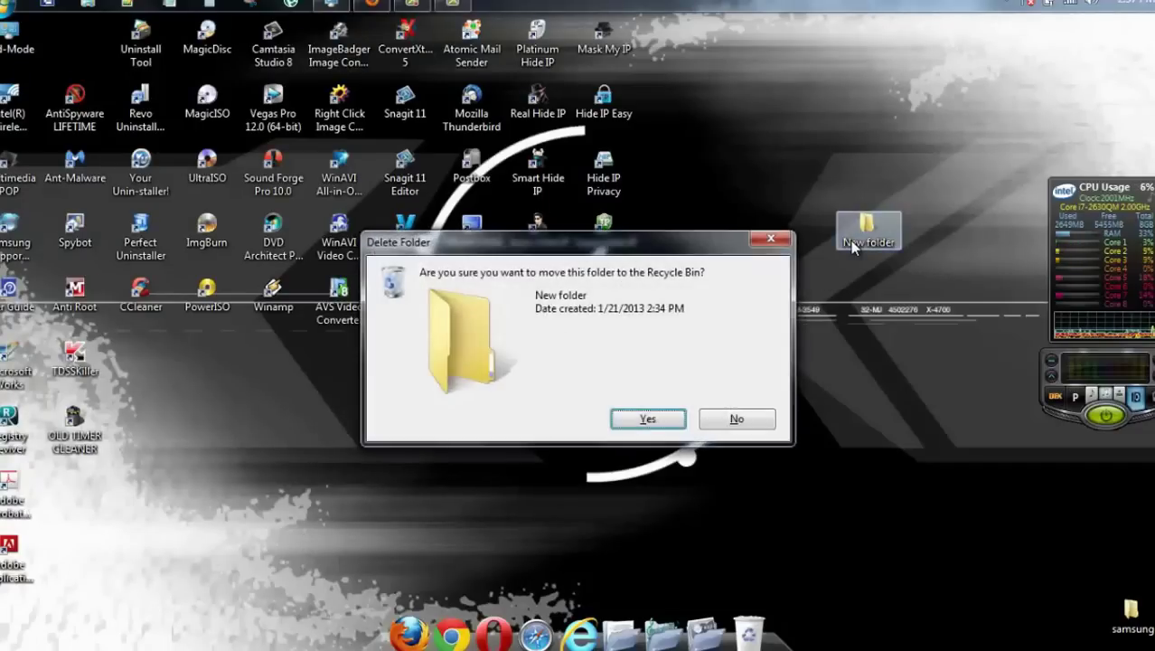
{"action": "key", "text": "Return"}
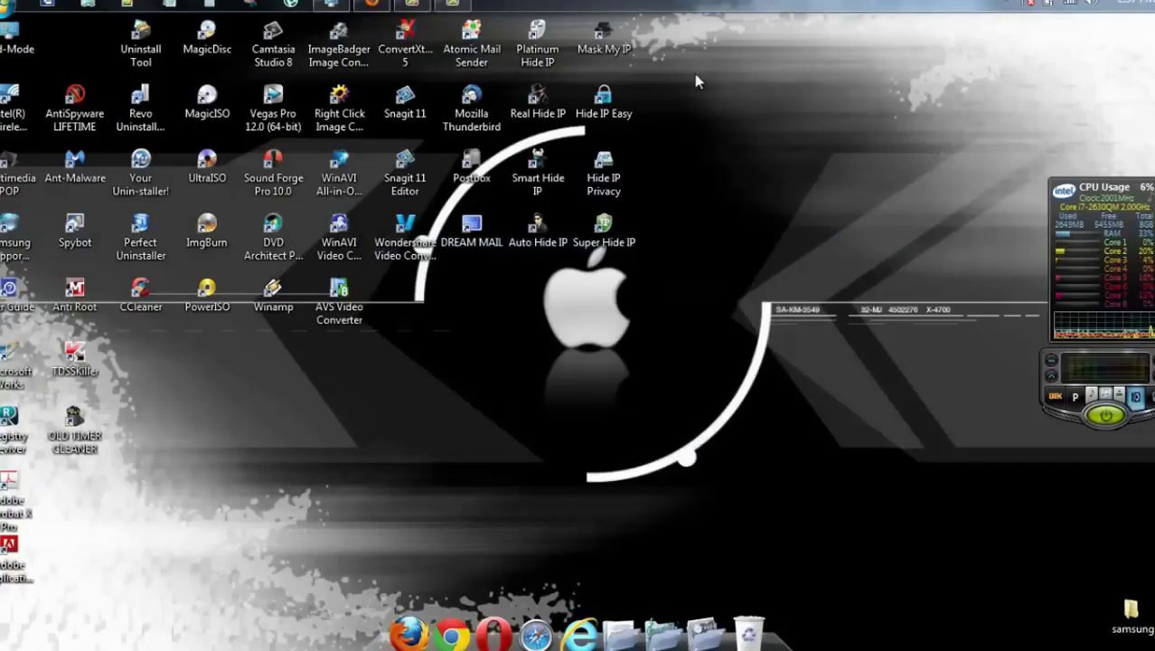